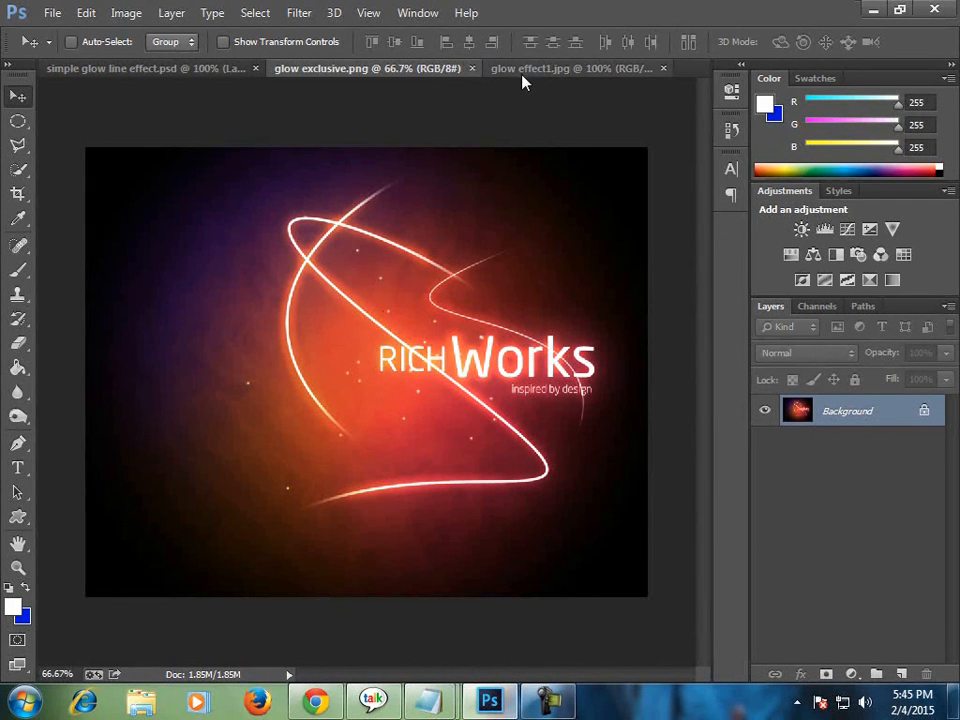
# Look through the three open glow examples and close glow effect1.jpg and glow exclusive.png.
pyautogui.click(487, 72)
pyautogui.click(197, 68)
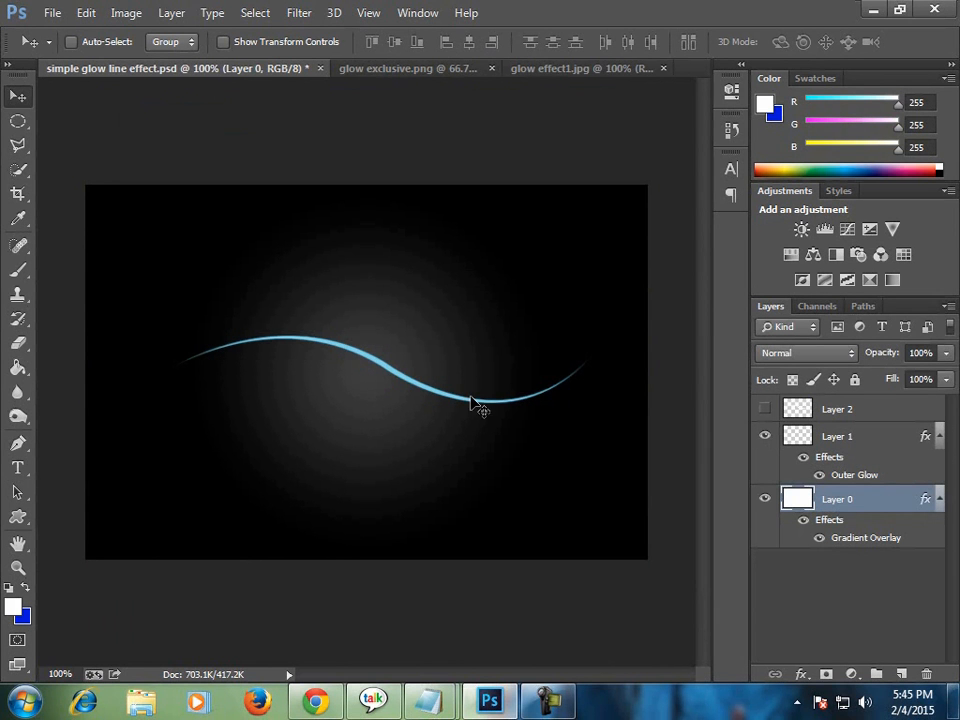
pyautogui.click(456, 69)
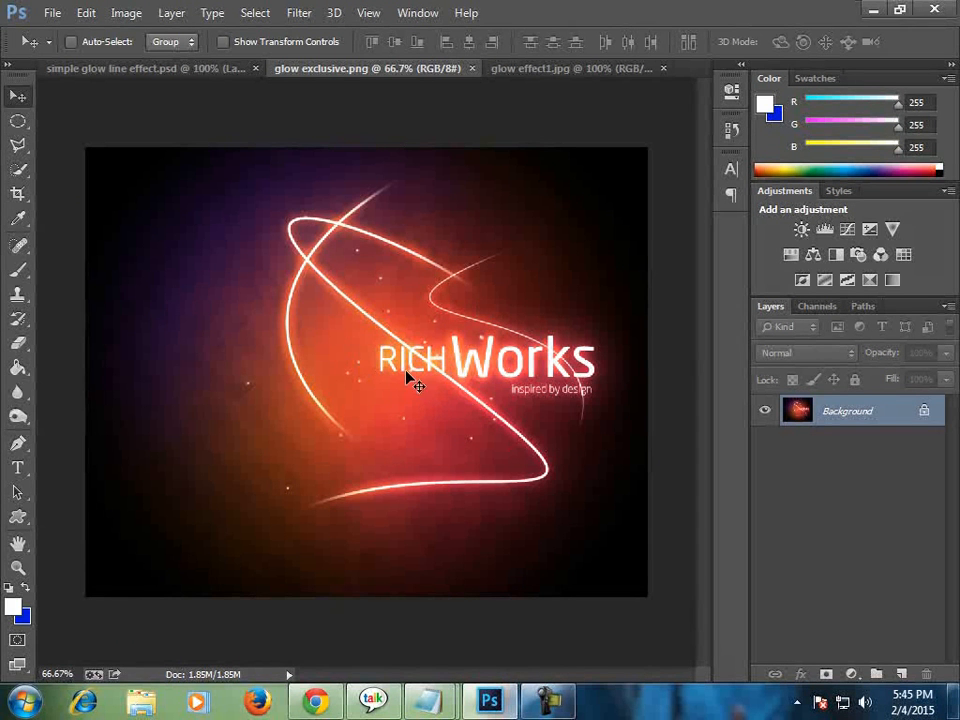
pyautogui.click(557, 69)
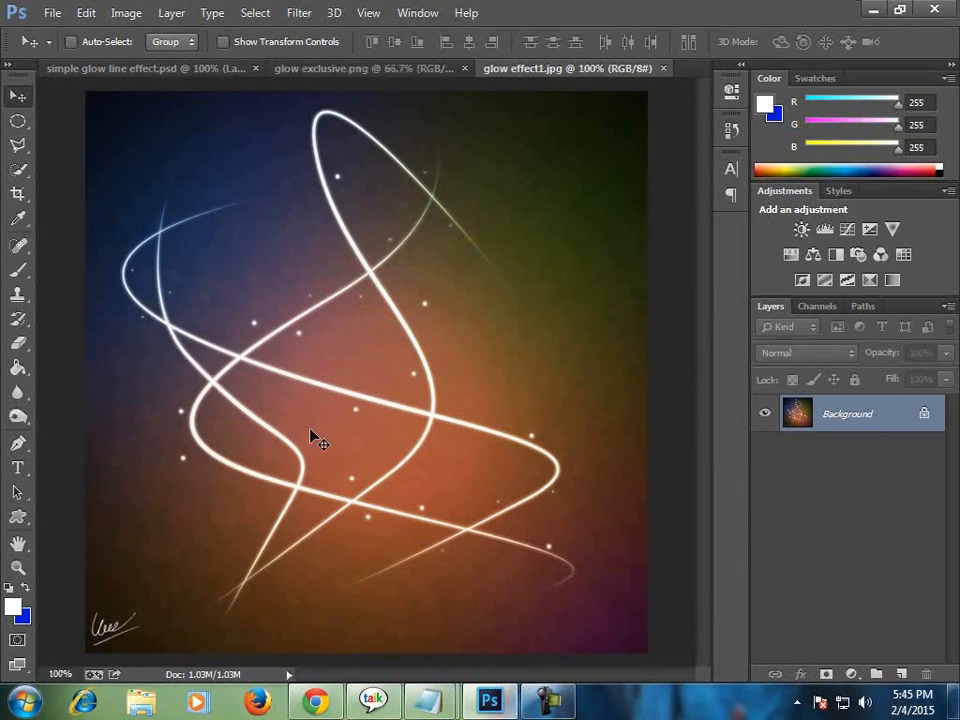
pyautogui.click(662, 68)
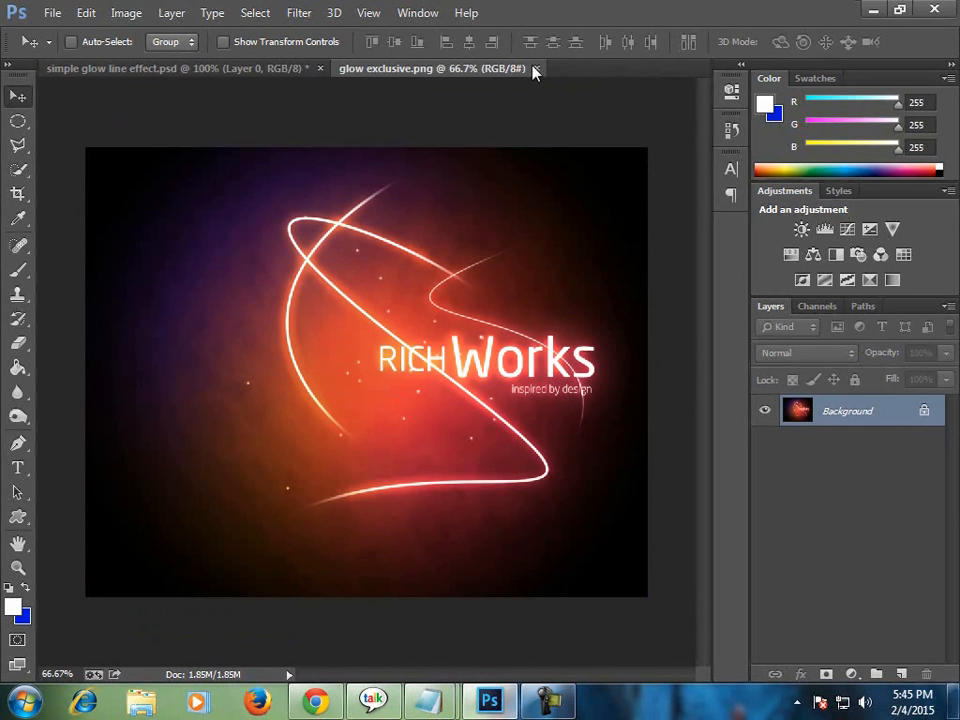
pyautogui.click(536, 68)
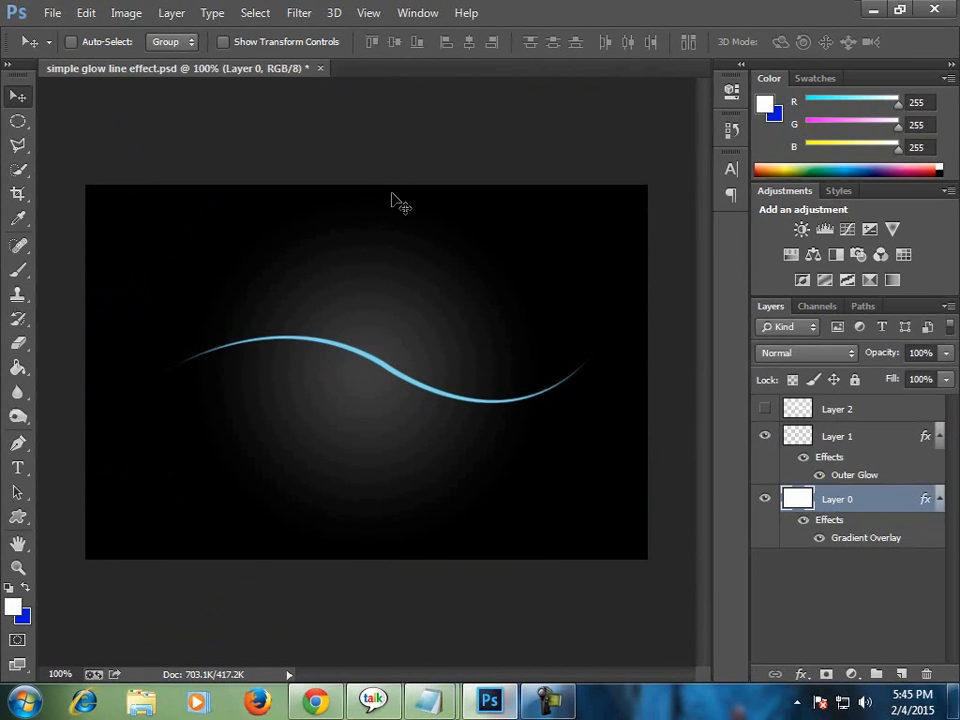
# Create a new document 600 pixels wide and 400 pixels high.
pyautogui.click(54, 14)
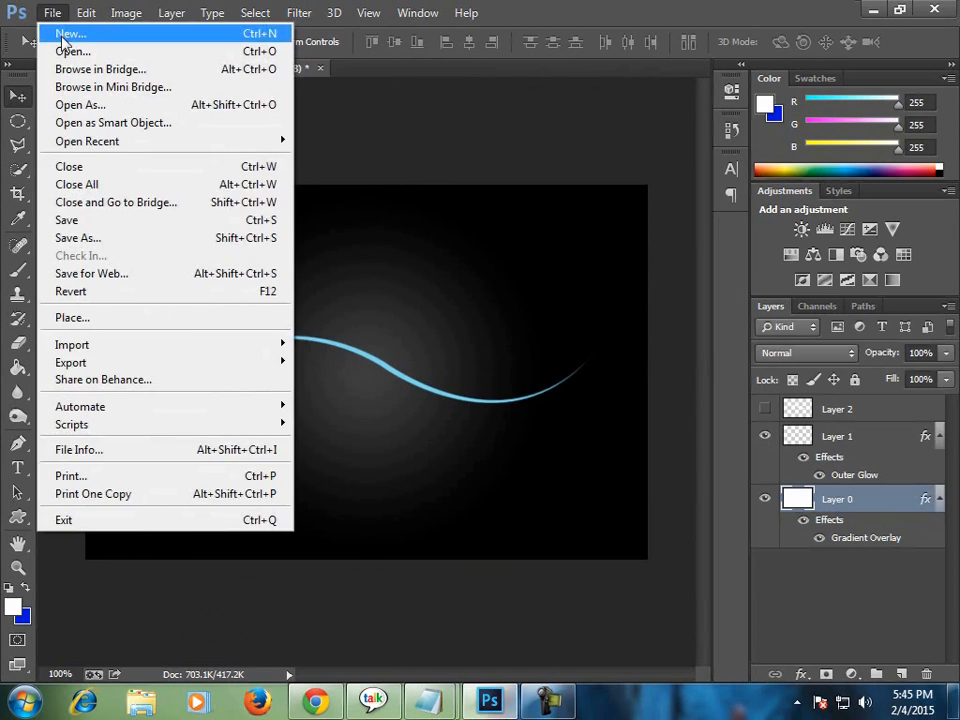
pyautogui.click(70, 32)
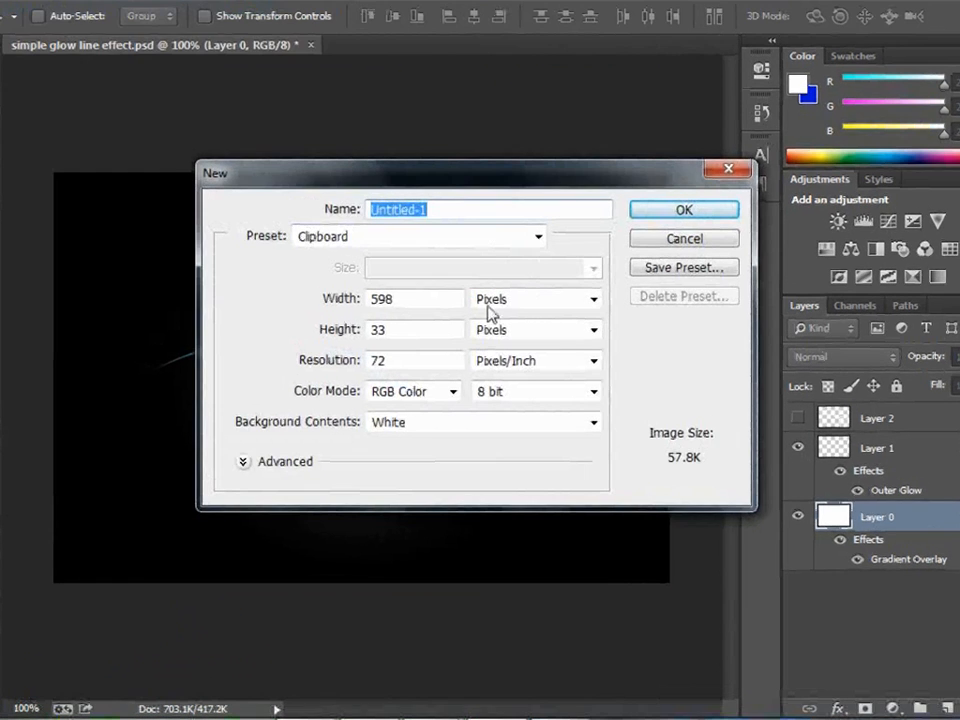
pyautogui.moveTo(402, 301); pyautogui.dragTo(355, 294)
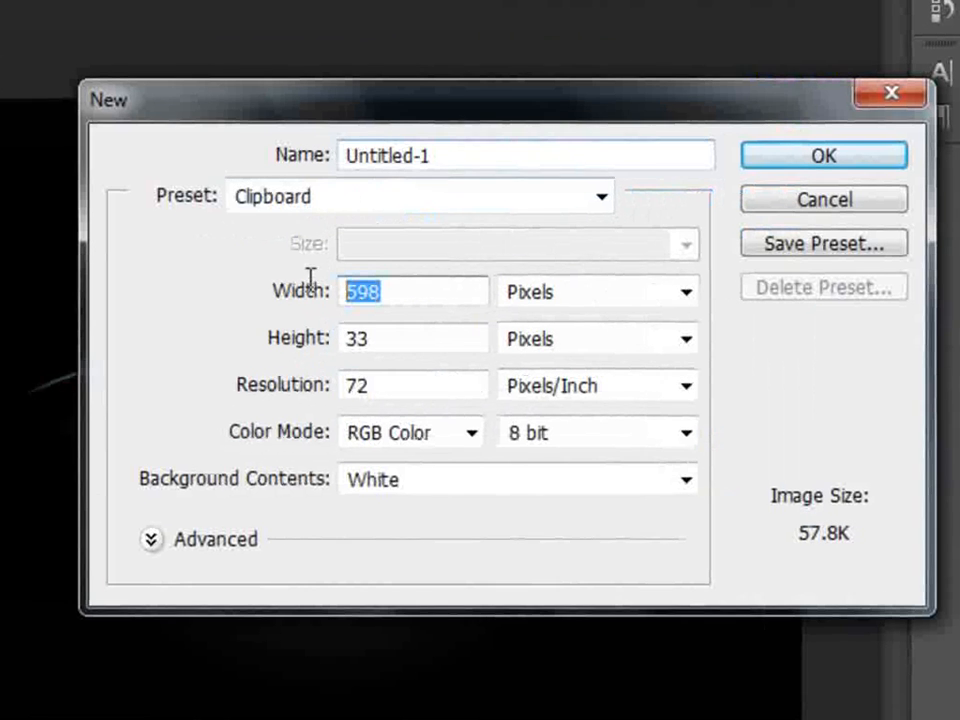
pyautogui.write('600')
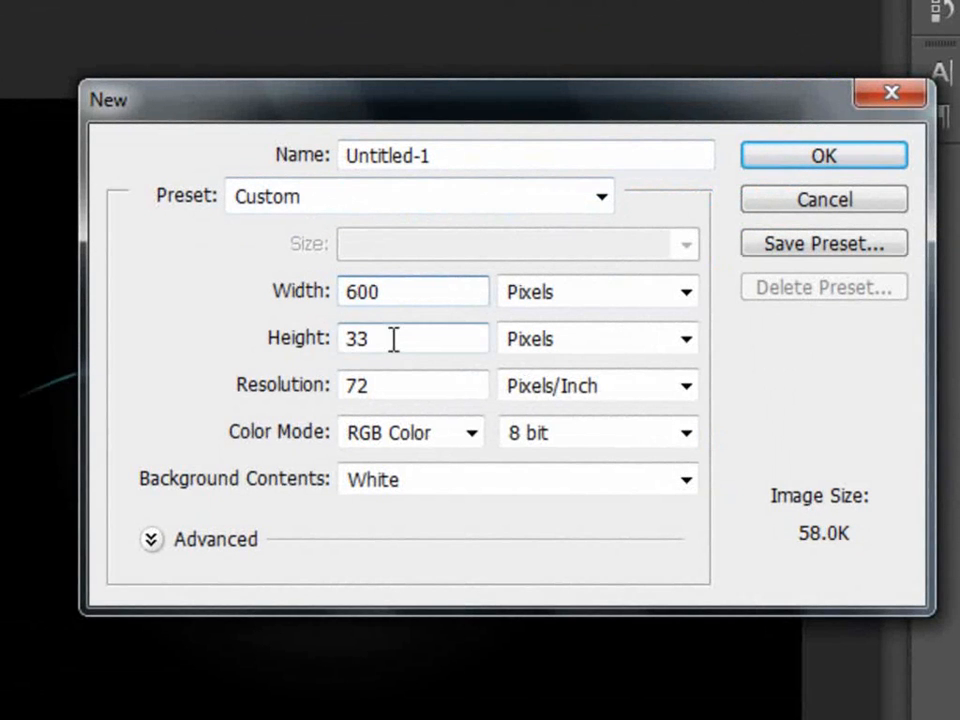
pyautogui.click(272, 336)
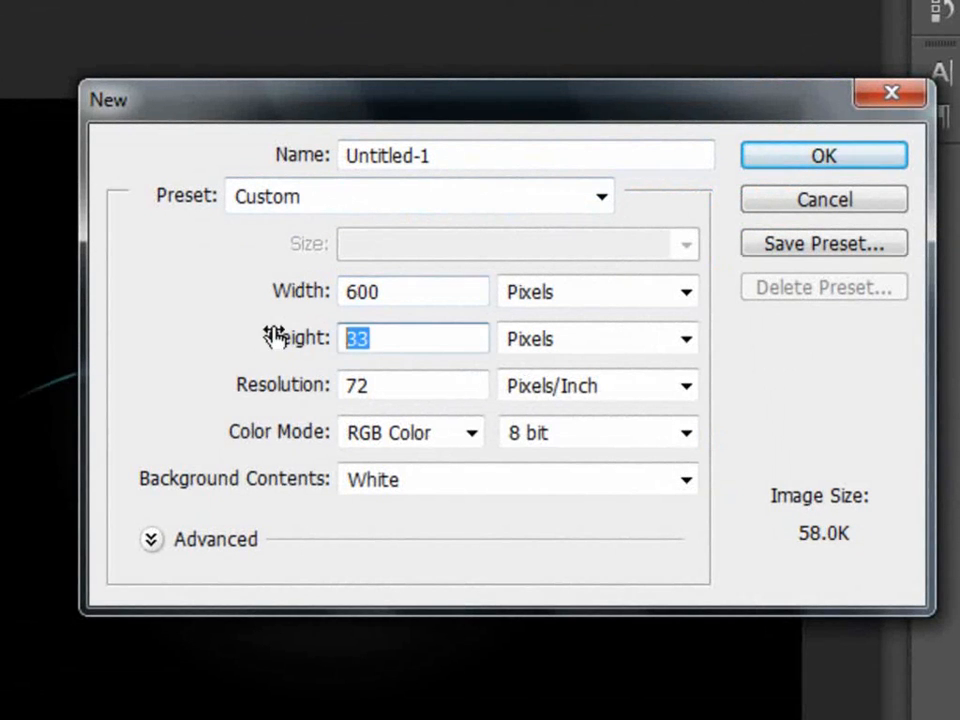
pyautogui.write('400')
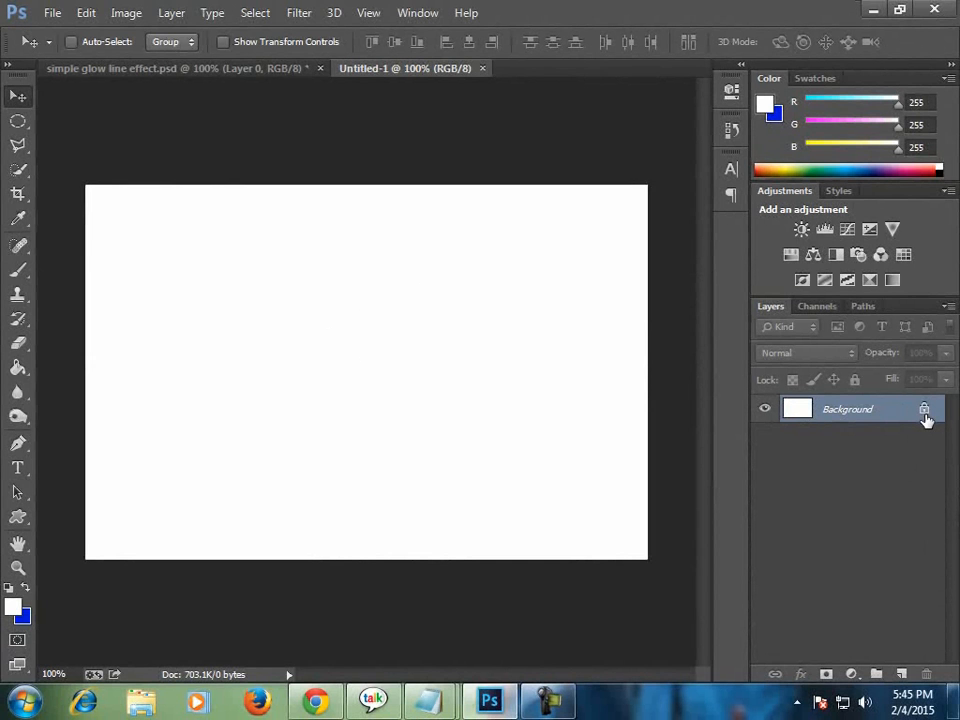
# Convert the locked Background into an editable layer and look at simple glow line effect.psd as the reference.
pyautogui.doubleClick(925, 418)
pyautogui.click(646, 222)
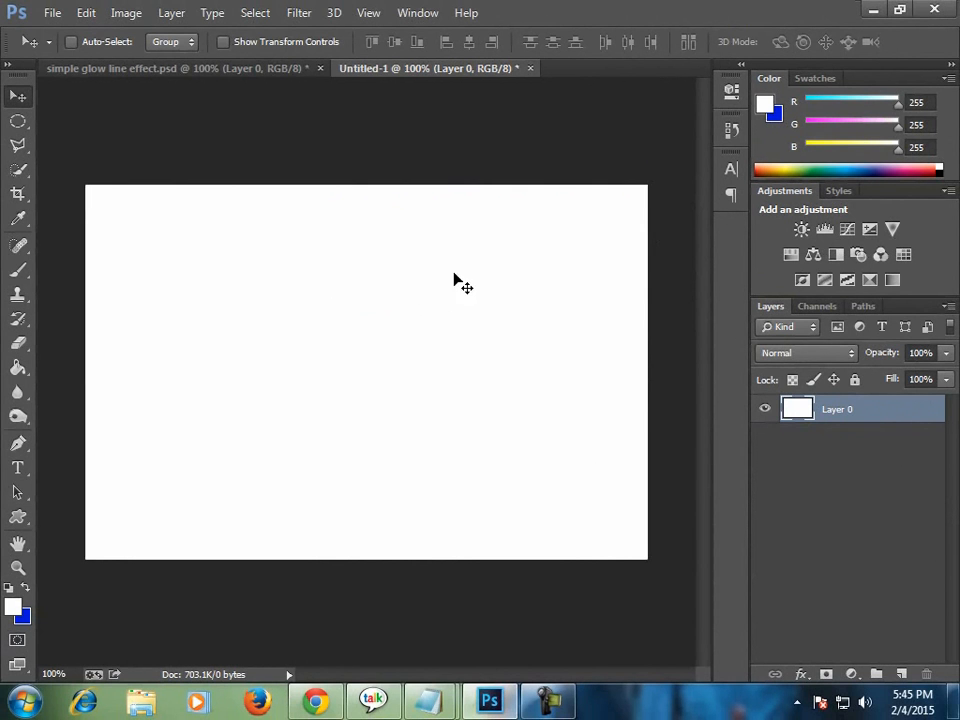
pyautogui.click(180, 70)
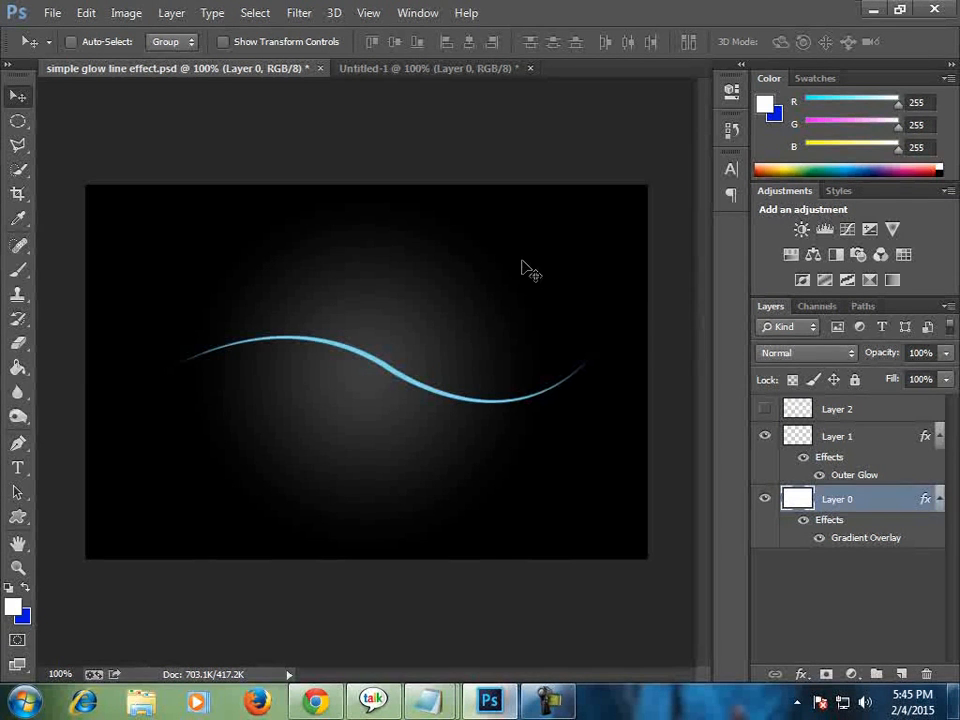
pyautogui.click(372, 70)
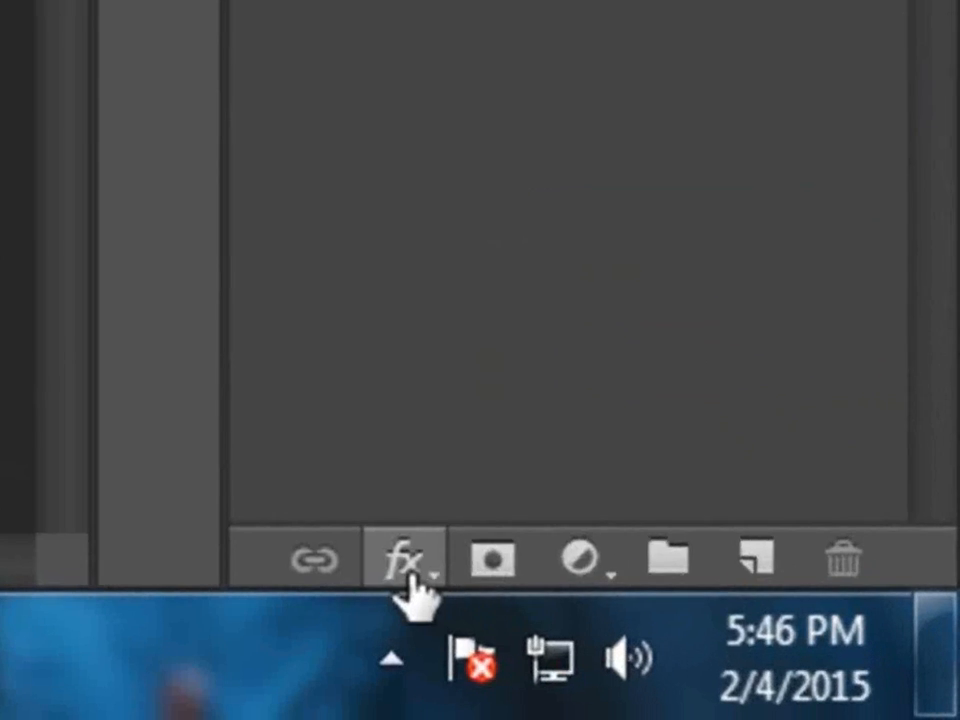
# Add a Gradient Overlay effect to Layer 0, leaving Color Overlay switched off.
pyautogui.click(449, 578)
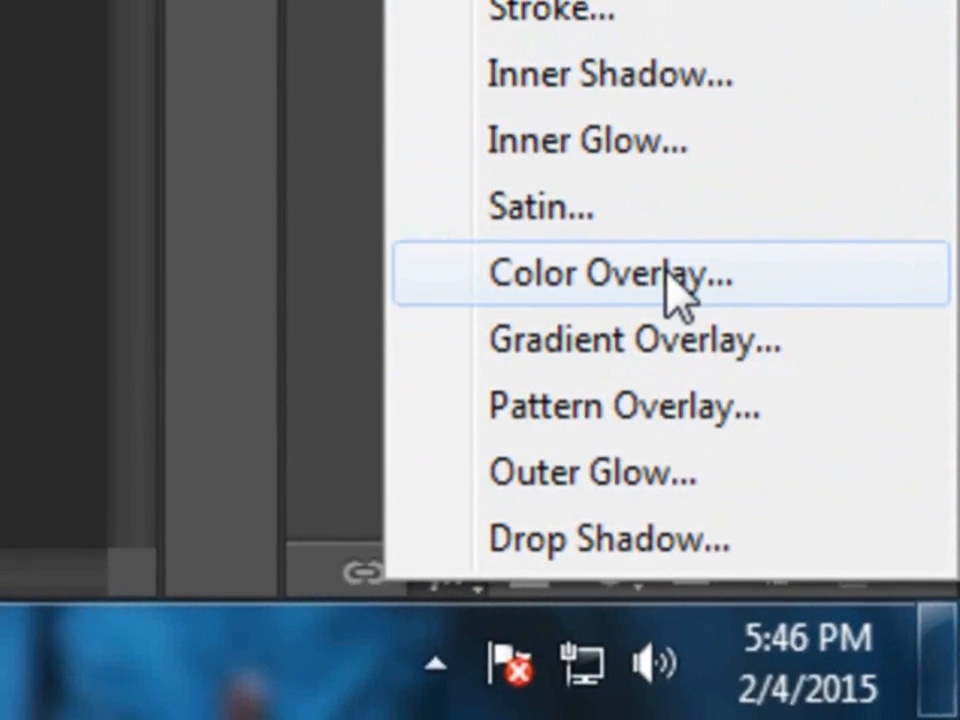
pyautogui.click(643, 240)
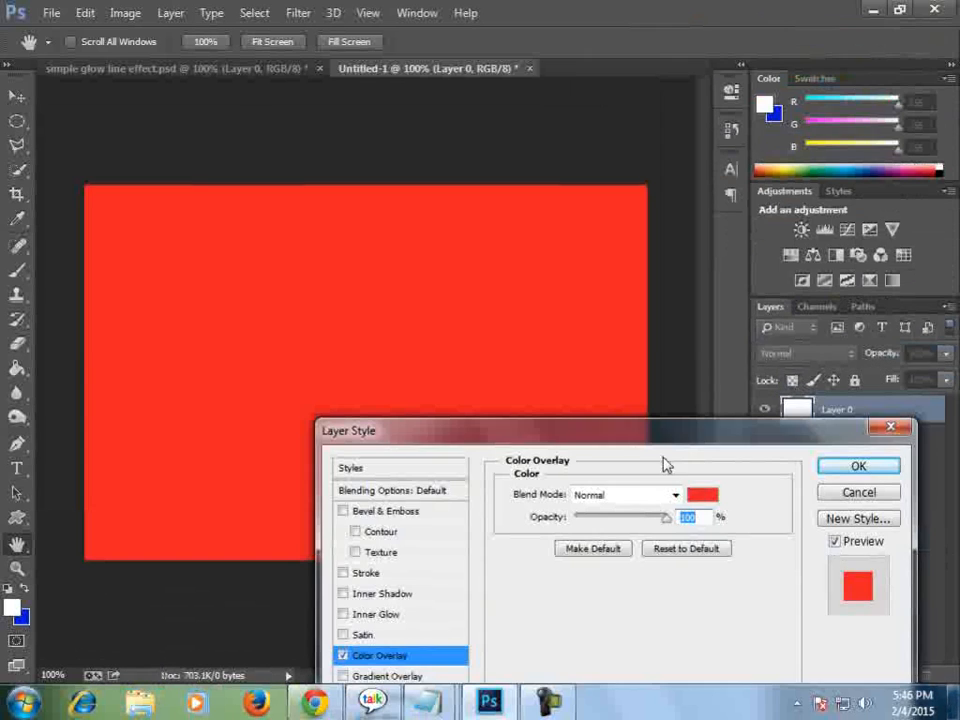
pyautogui.moveTo(632, 435); pyautogui.dragTo(762, 258)
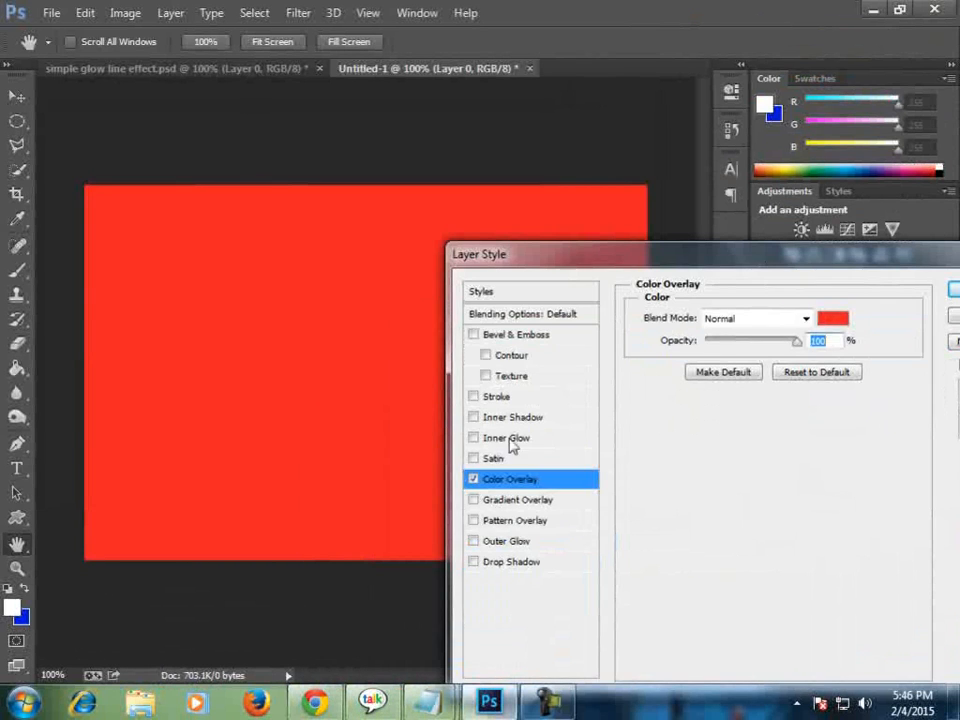
pyautogui.click(474, 479)
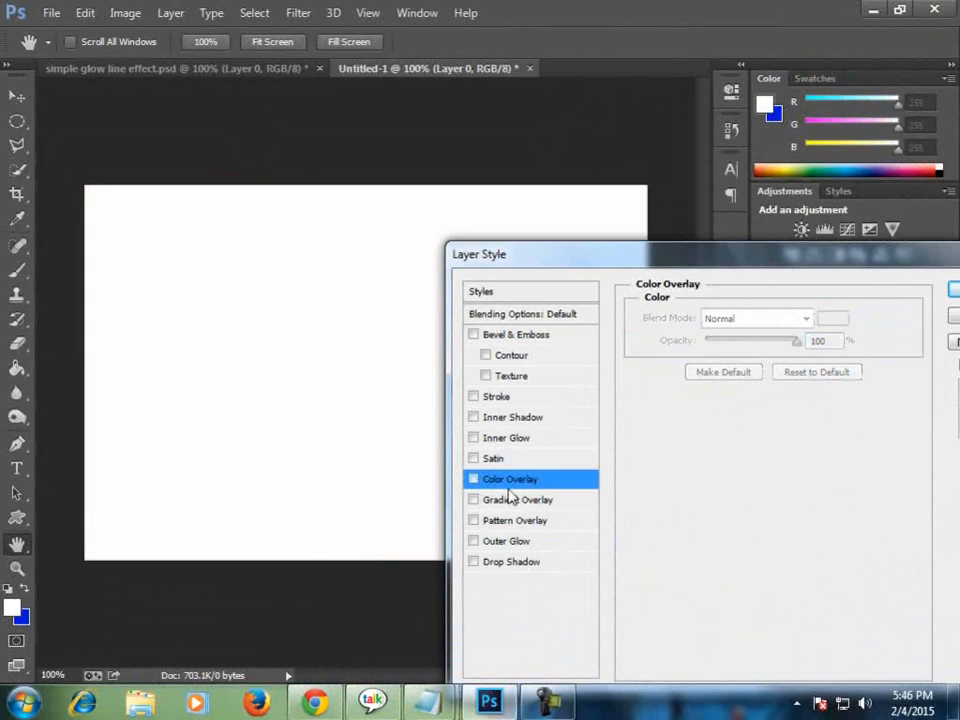
pyautogui.click(475, 500)
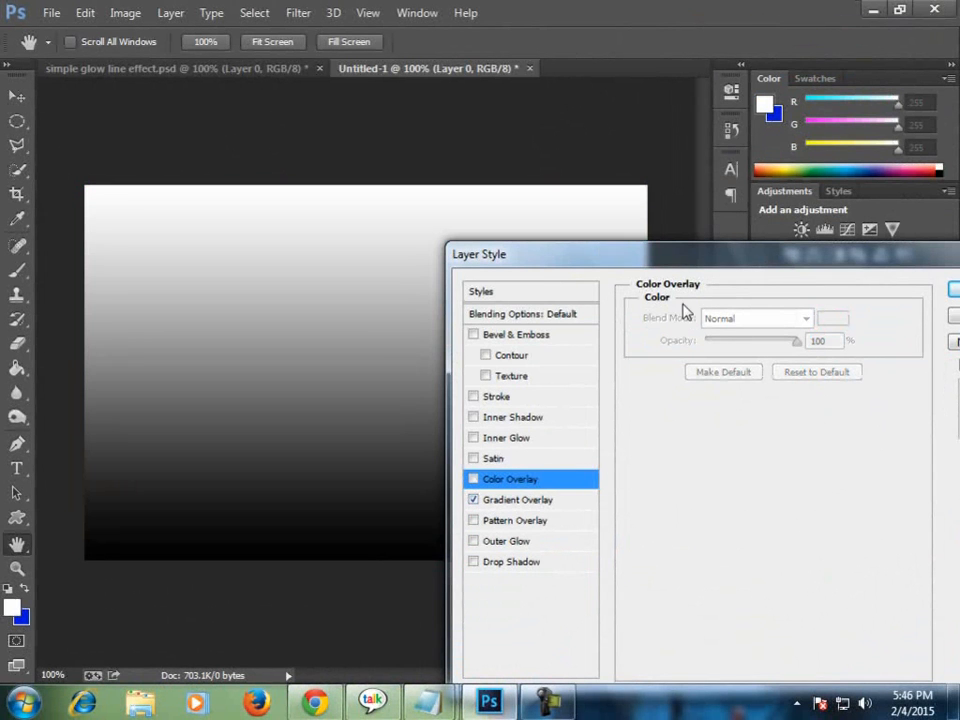
pyautogui.click(517, 500)
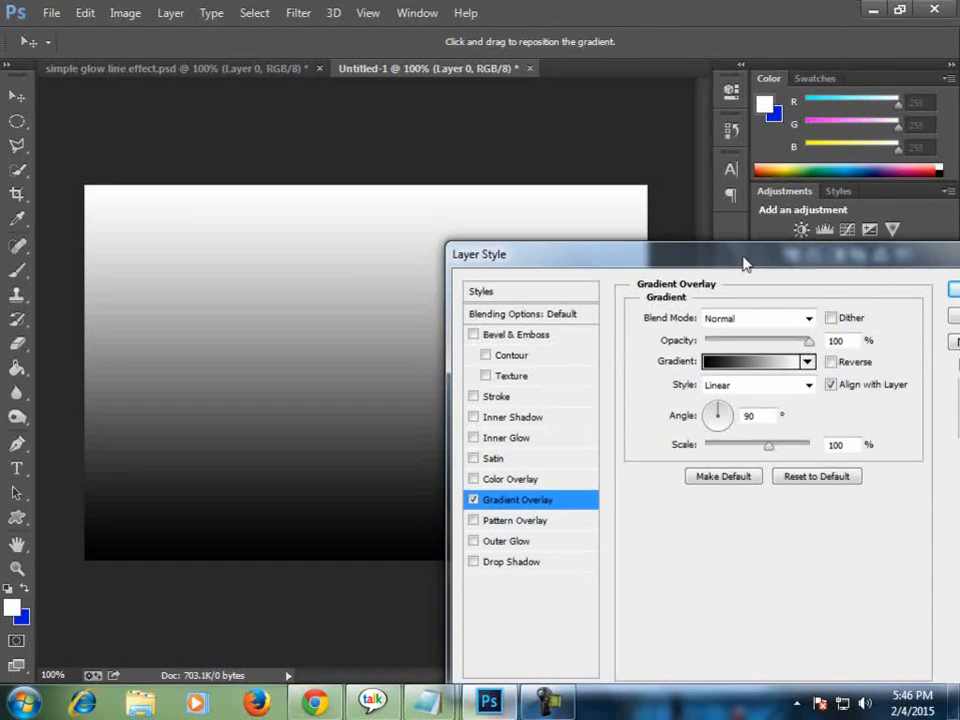
pyautogui.moveTo(743, 263); pyautogui.dragTo(656, 322)
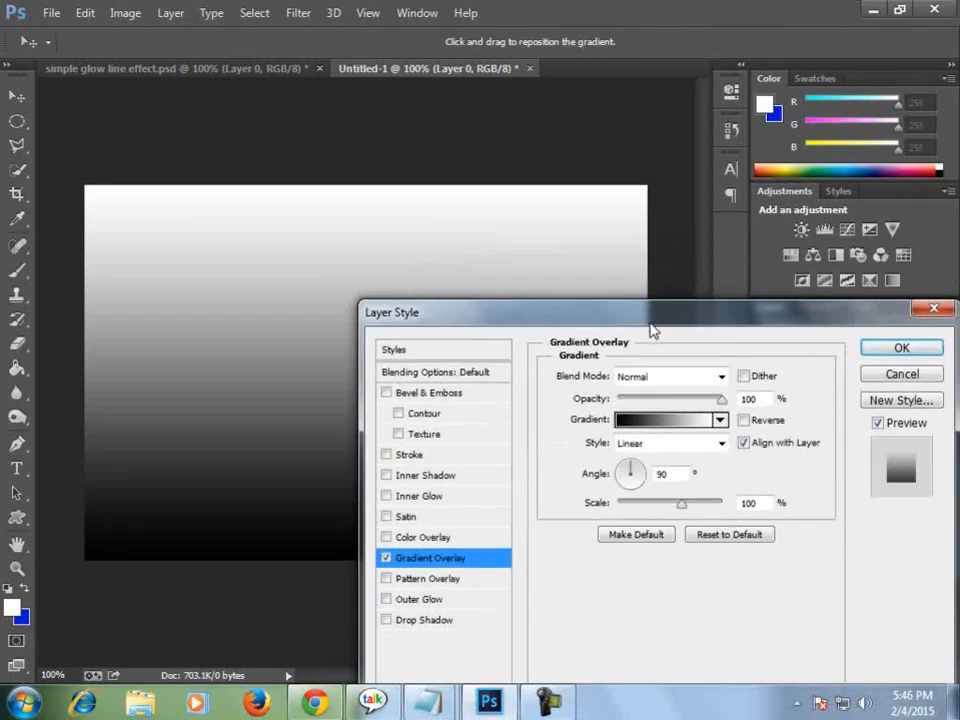
# Change the overlay gradient's white colour stop to dark grey 3a3939.
pyautogui.click(668, 428)
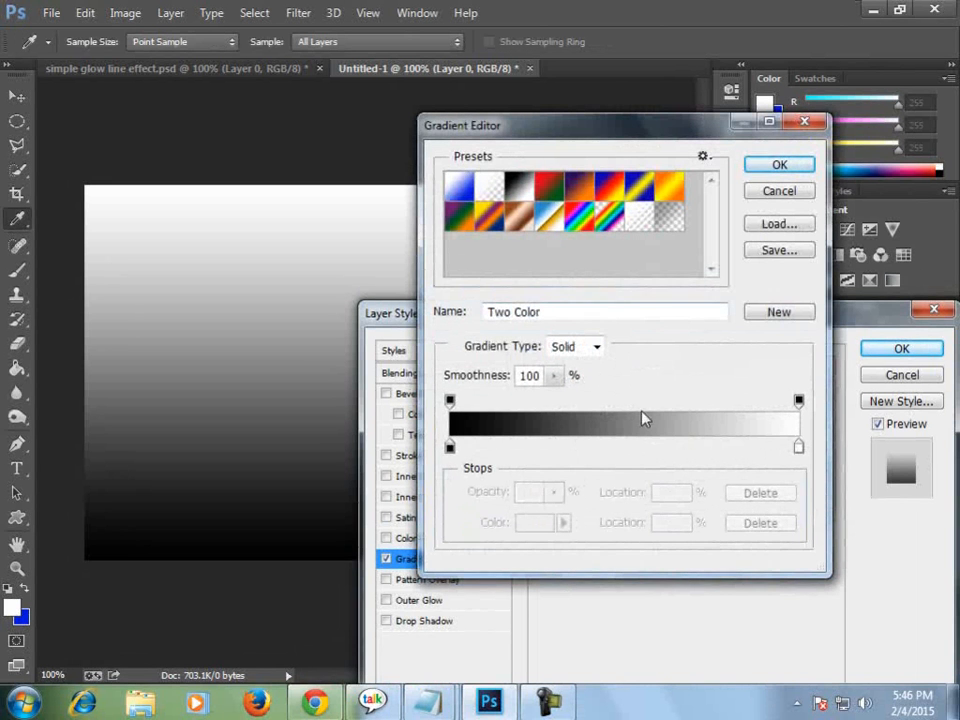
pyautogui.doubleClick(800, 449)
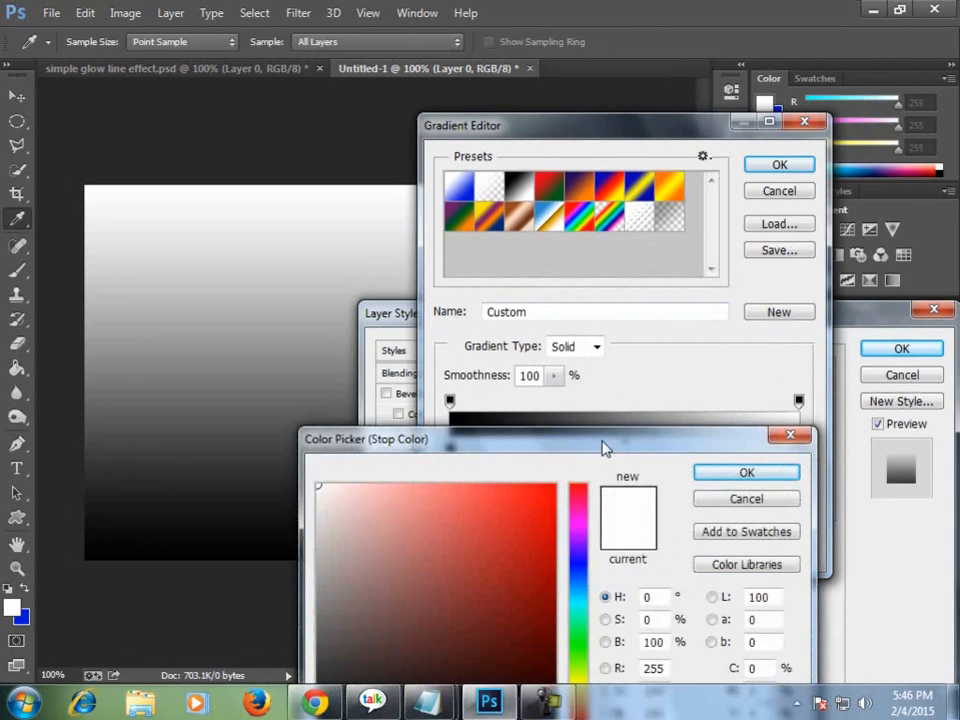
pyautogui.moveTo(604, 445); pyautogui.dragTo(800, 252)
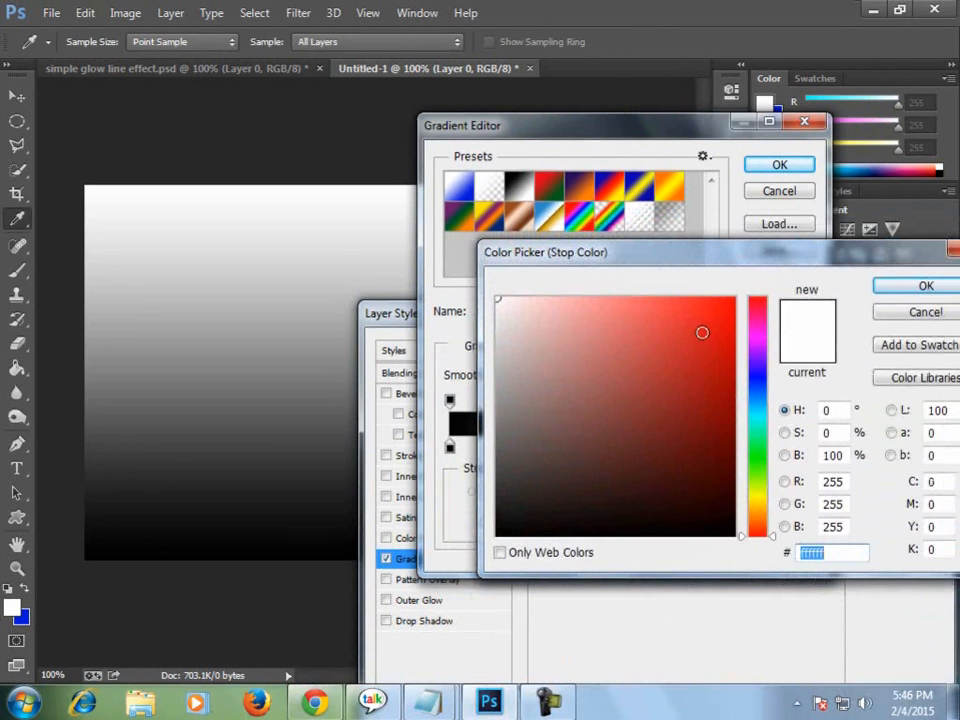
pyautogui.moveTo(531, 446); pyautogui.dragTo(500, 482)
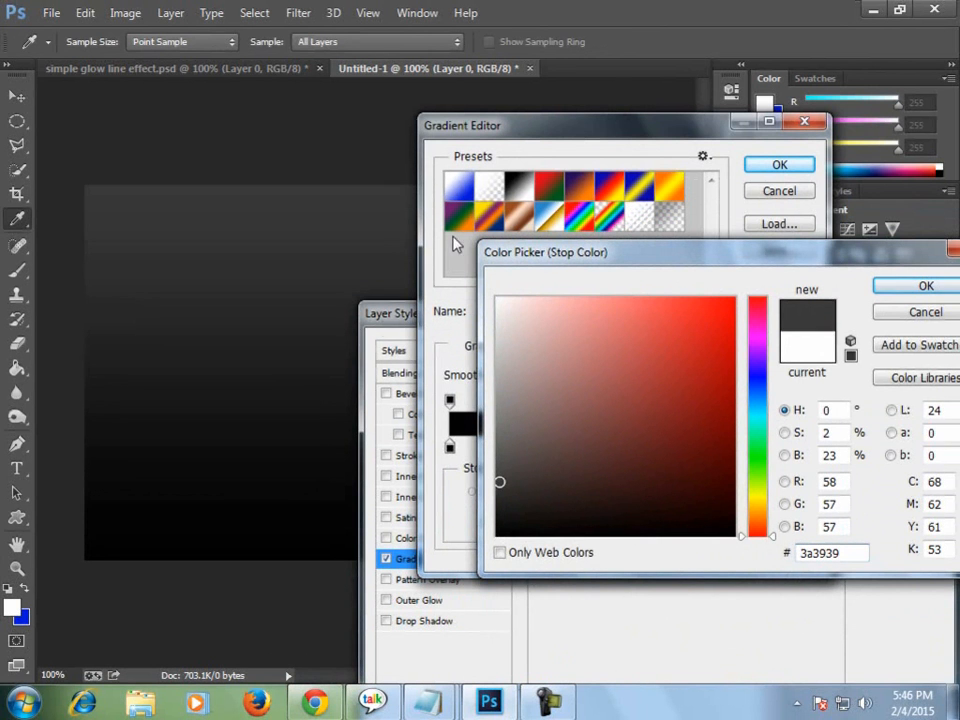
pyautogui.click(926, 286)
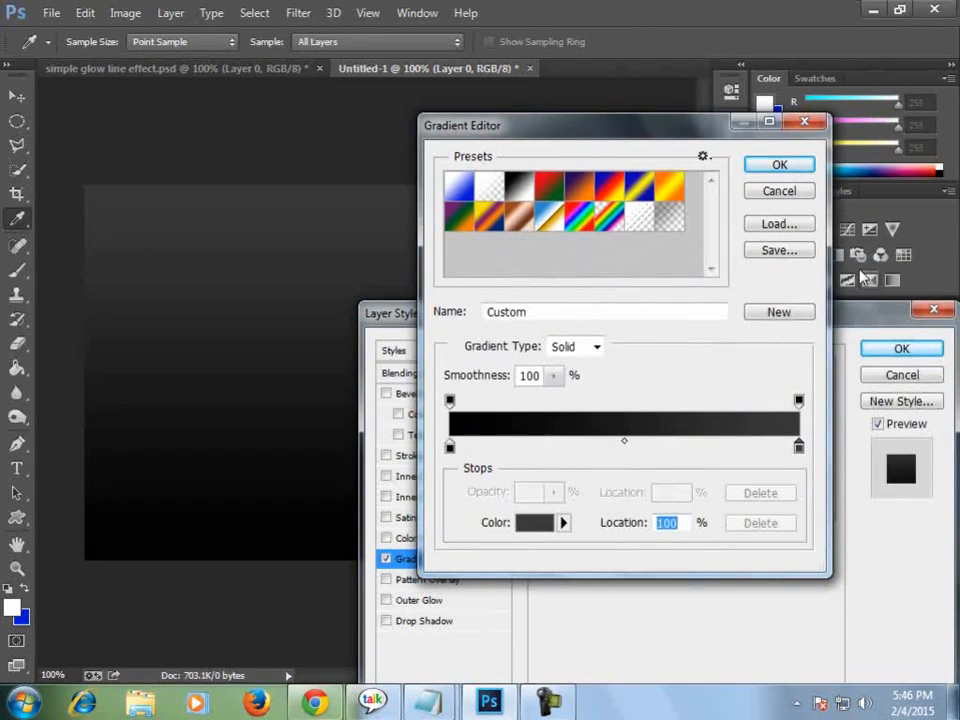
pyautogui.click(764, 167)
# Set the Gradient Overlay style to Radial and reverse the gradient.
pyautogui.moveTo(754, 326); pyautogui.dragTo(722, 278)
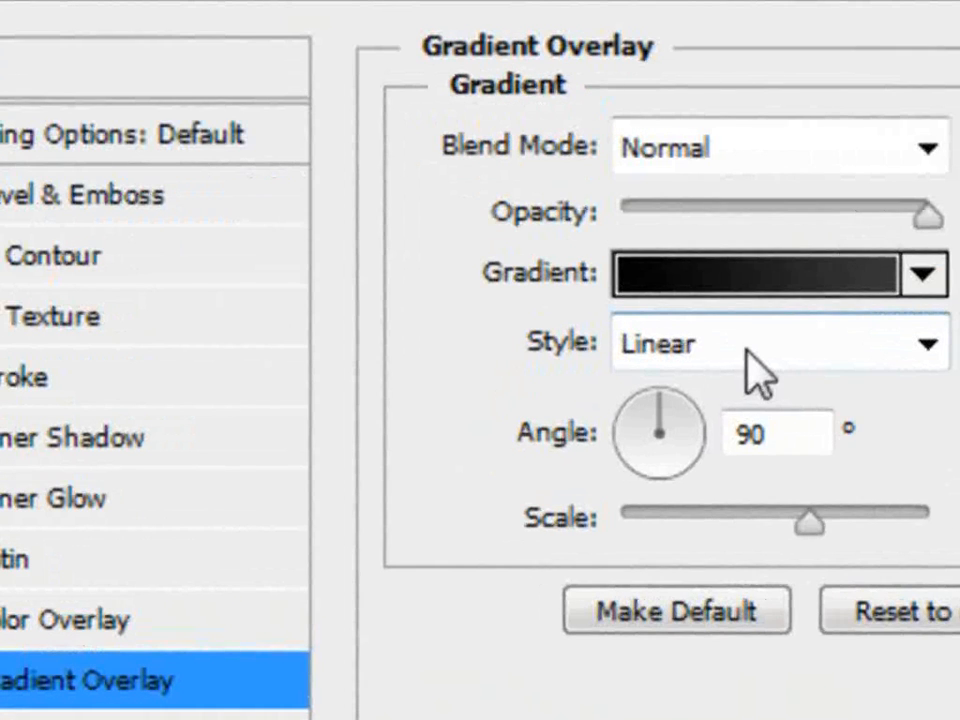
pyautogui.click(757, 375)
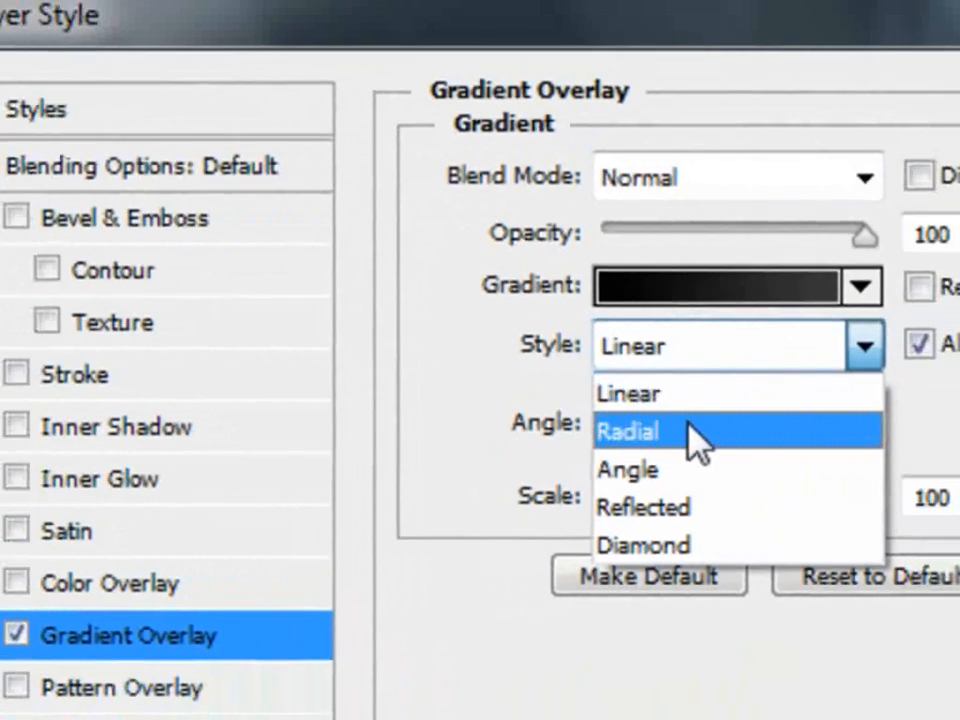
pyautogui.click(696, 441)
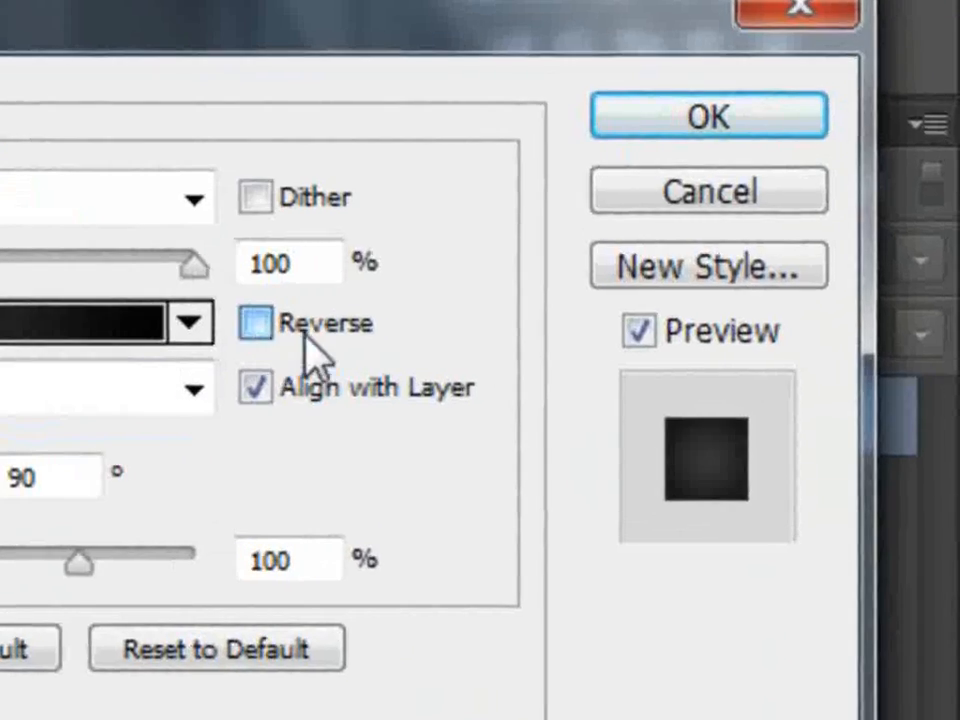
pyautogui.click(712, 376)
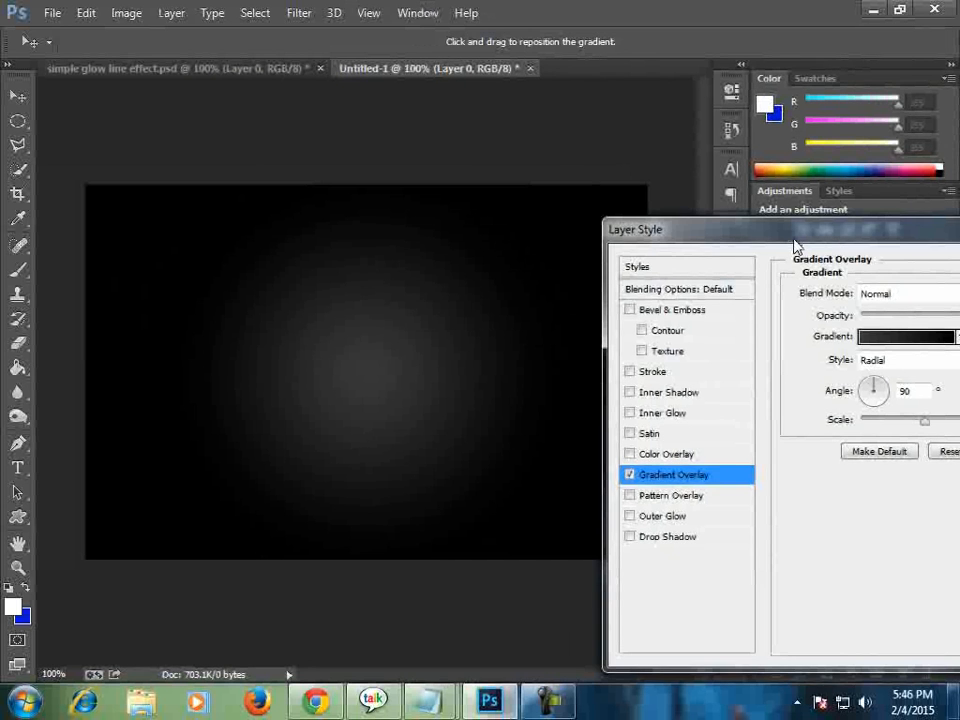
# Set the Gradient Overlay scale to 127% and apply the layer style.
pyautogui.moveTo(791, 220); pyautogui.dragTo(723, 350)
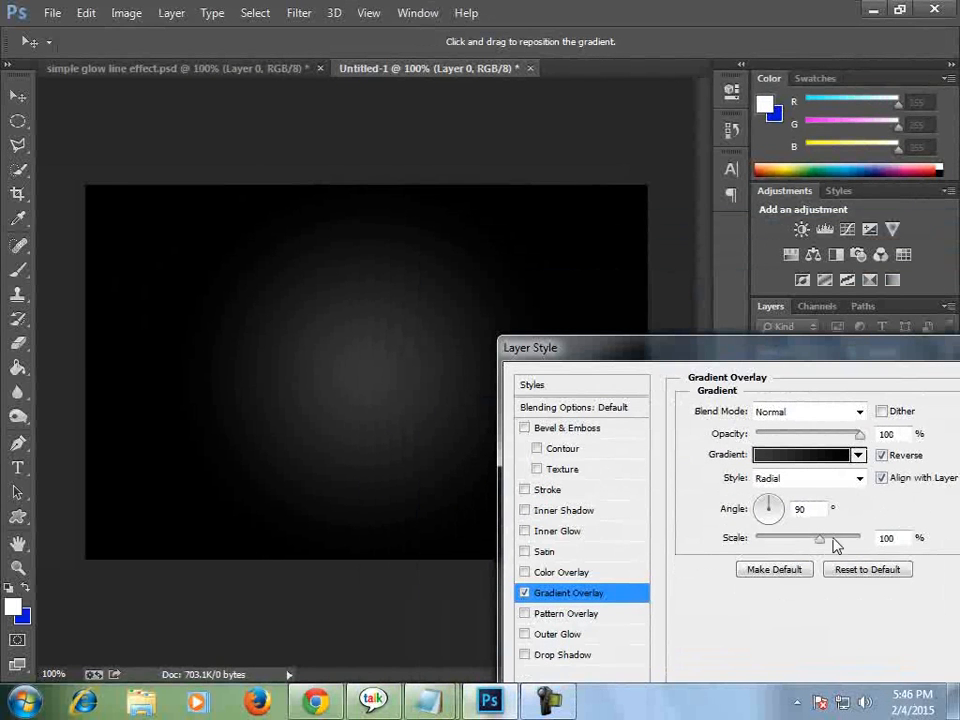
pyautogui.click(820, 543)
pyautogui.moveTo(820, 540); pyautogui.dragTo(842, 546)
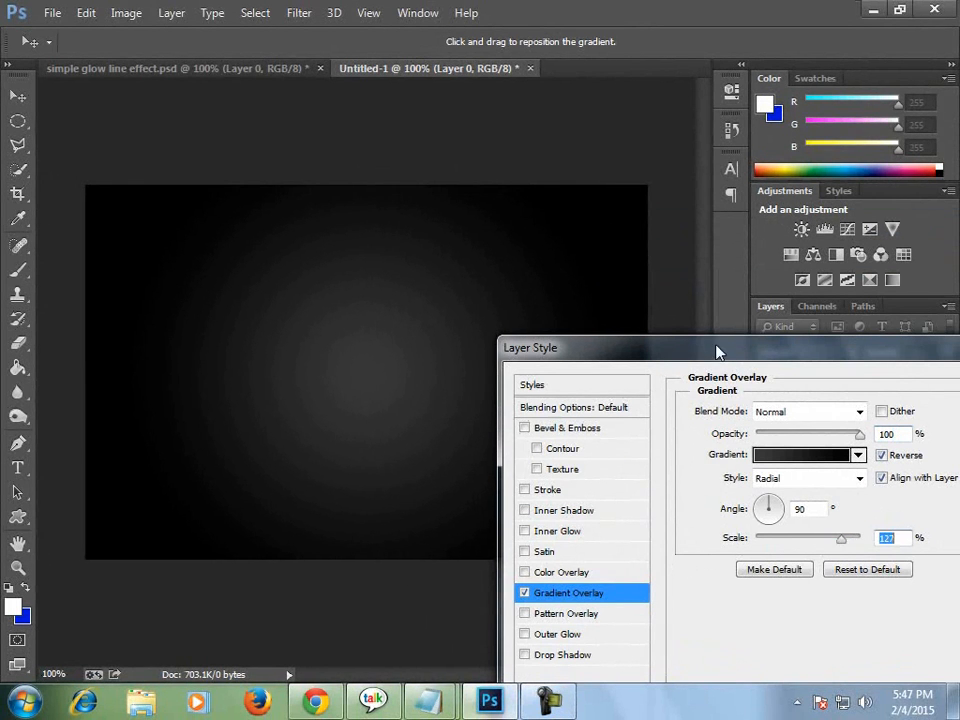
pyautogui.moveTo(718, 349); pyautogui.dragTo(376, 375)
pyautogui.click(688, 412)
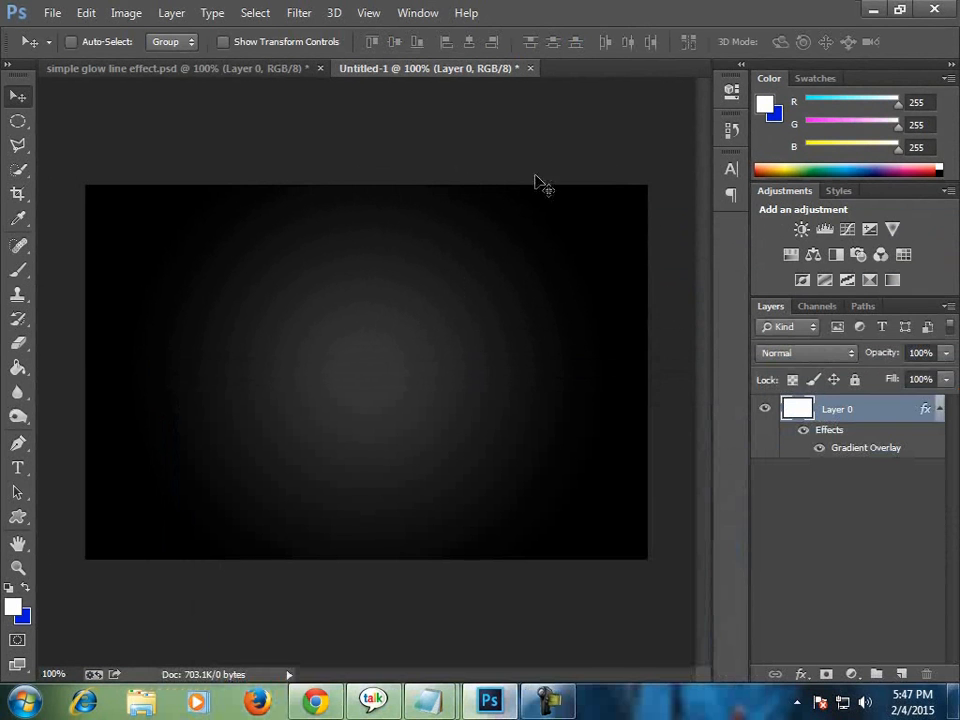
# Compare the gradient background of Untitled-1 with the one in simple glow line effect.psd.
pyautogui.click(268, 70)
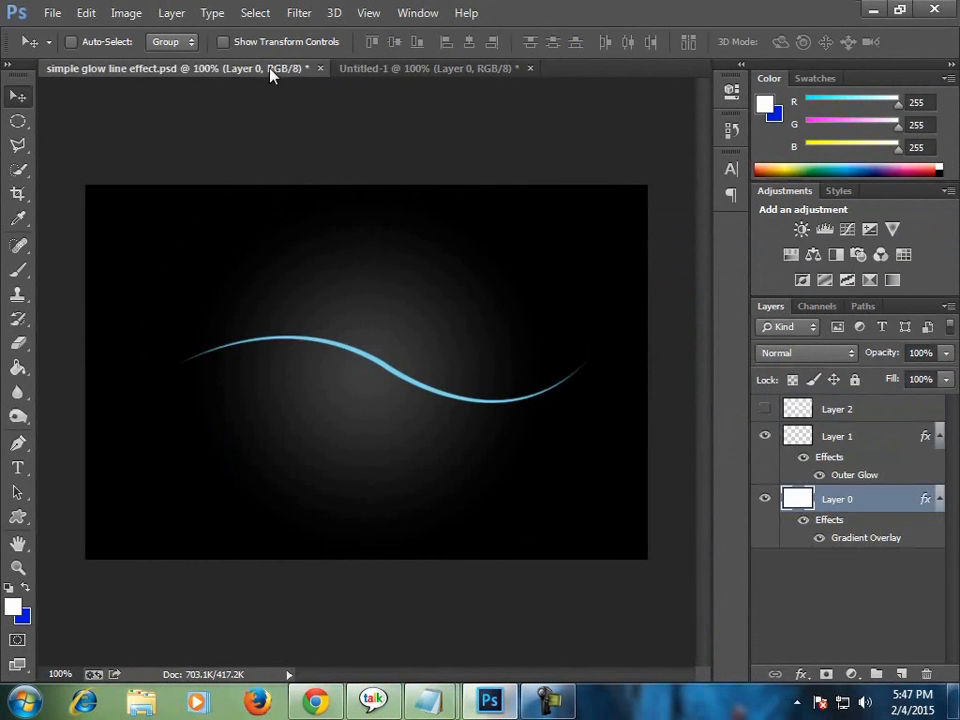
pyautogui.click(424, 72)
pyautogui.click(280, 70)
pyautogui.click(414, 72)
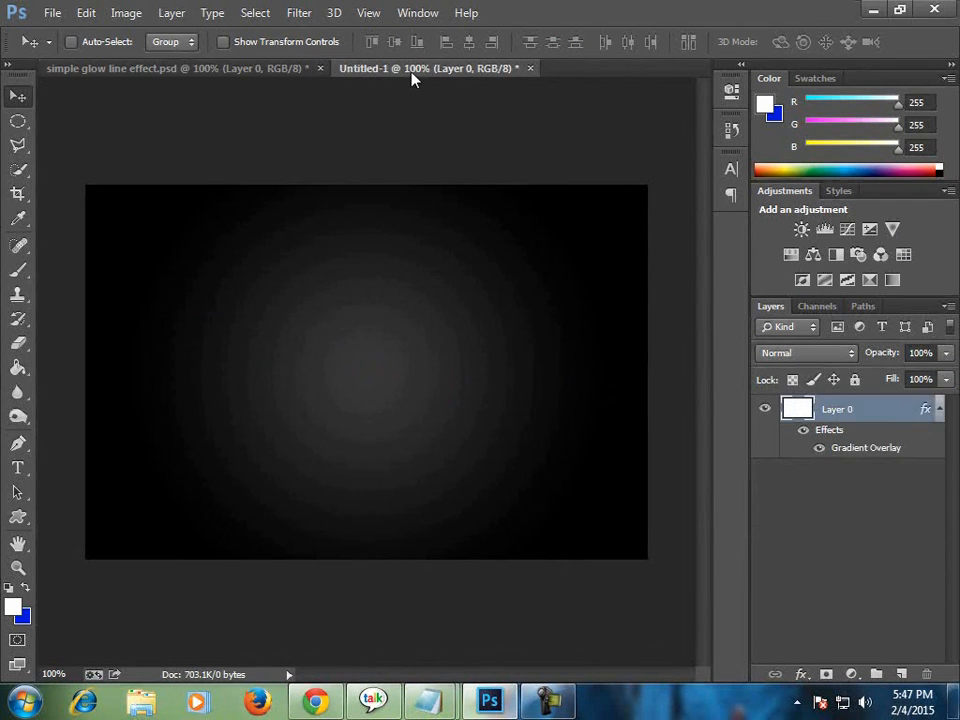
pyautogui.click(226, 70)
pyautogui.click(377, 70)
pyautogui.click(279, 68)
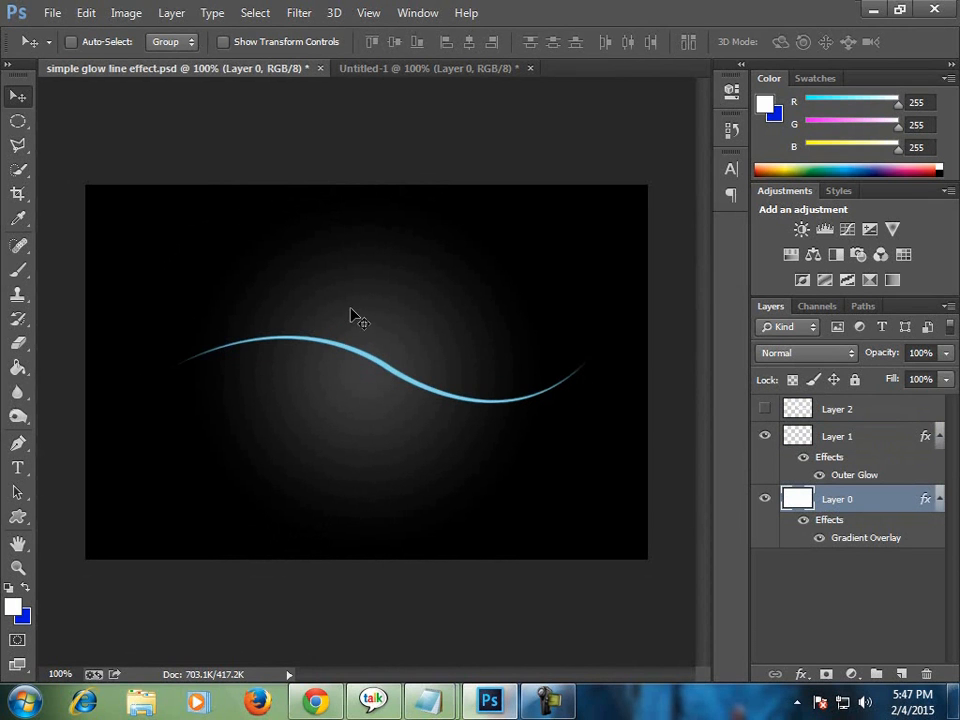
# In Untitled-1, set up the Brush tool with a size of 5 px and a hardness of 100%.
pyautogui.click(385, 69)
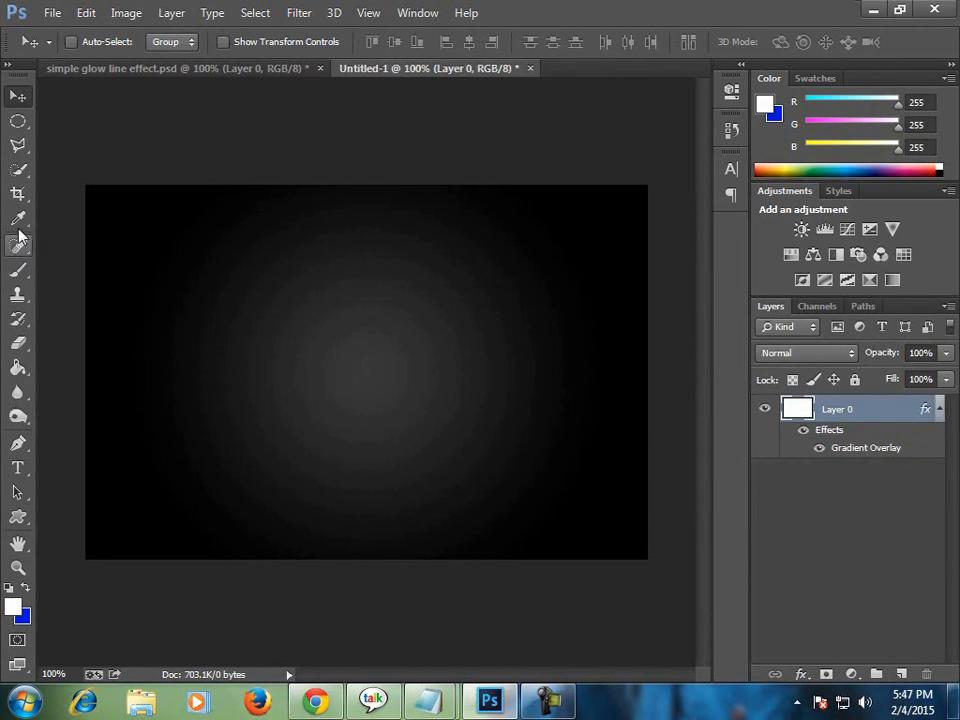
pyautogui.click(20, 268)
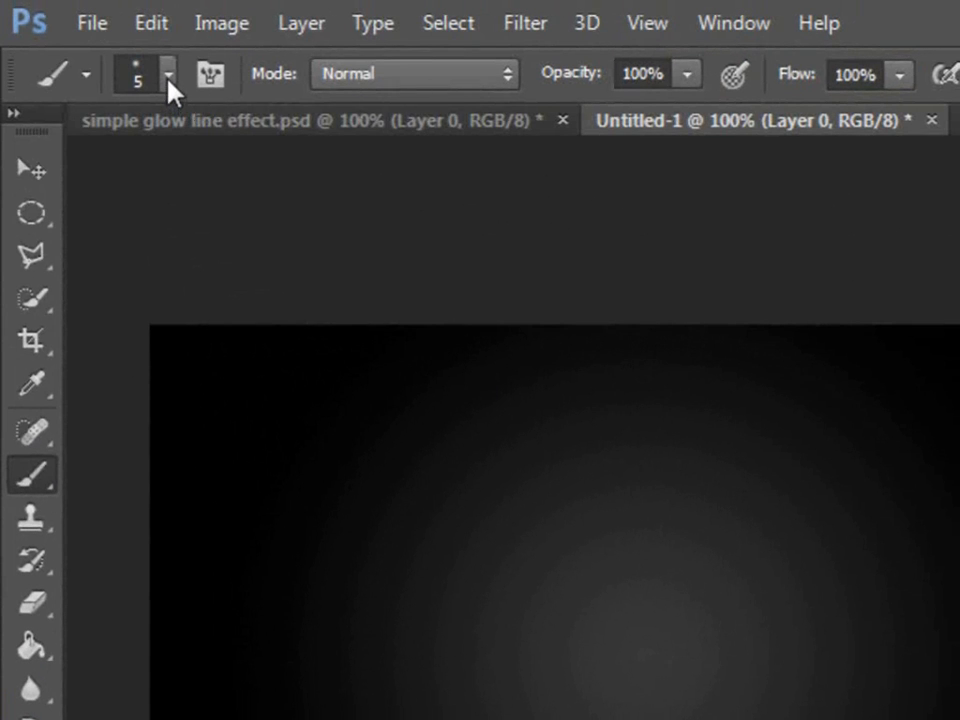
pyautogui.click(169, 78)
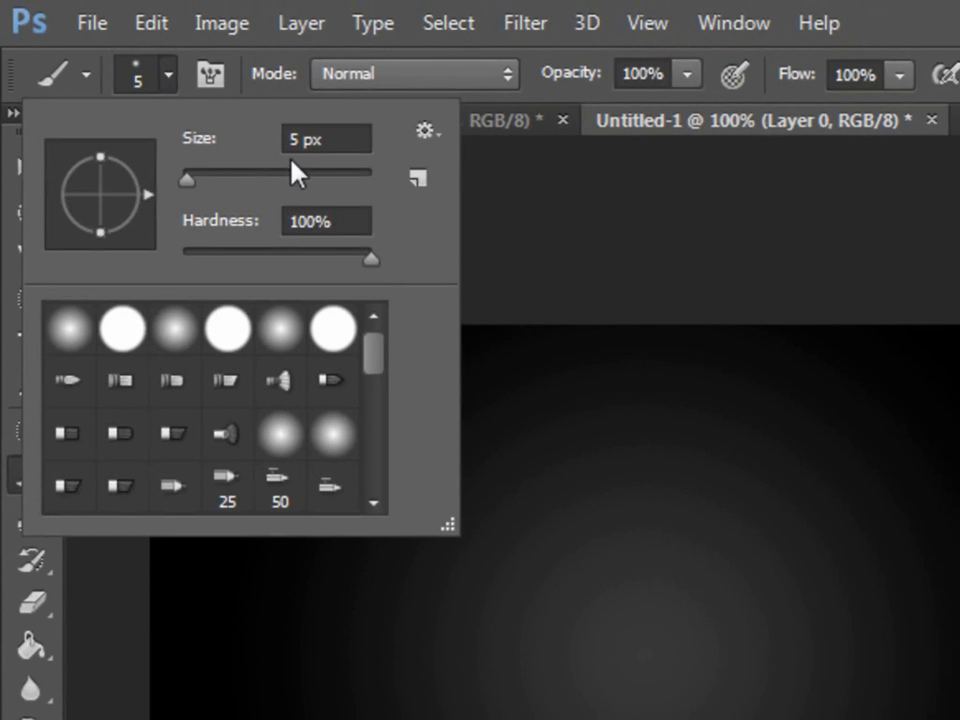
pyautogui.moveTo(372, 262); pyautogui.dragTo(356, 263)
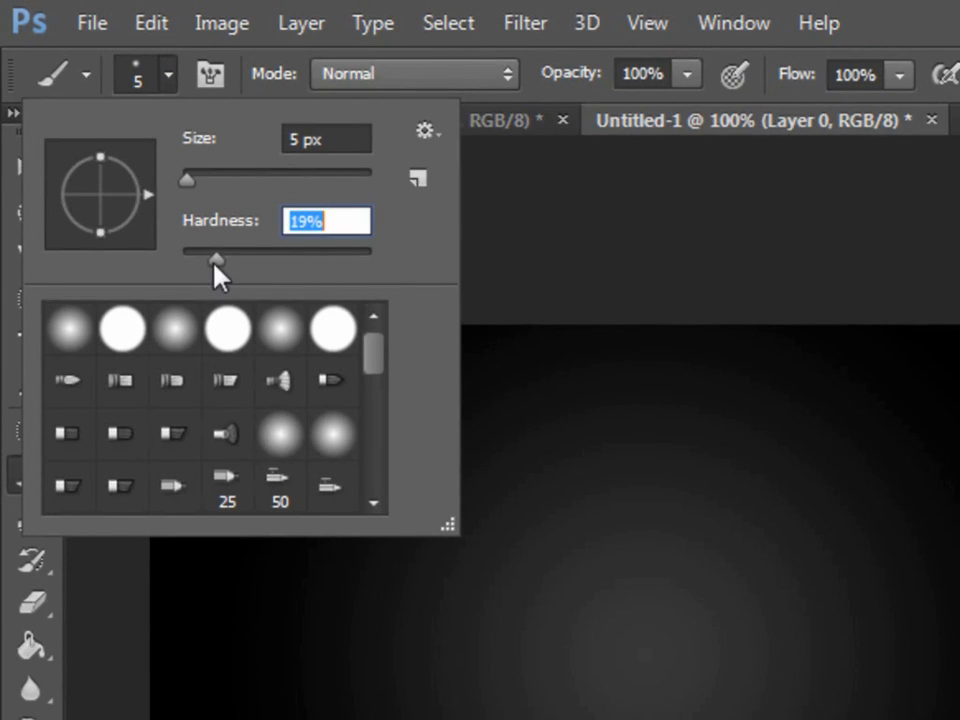
pyautogui.moveTo(213, 262)
pyautogui.mouseDown()
pyautogui.moveTo(197, 256)
pyautogui.moveTo(380, 258)
pyautogui.mouseUp()
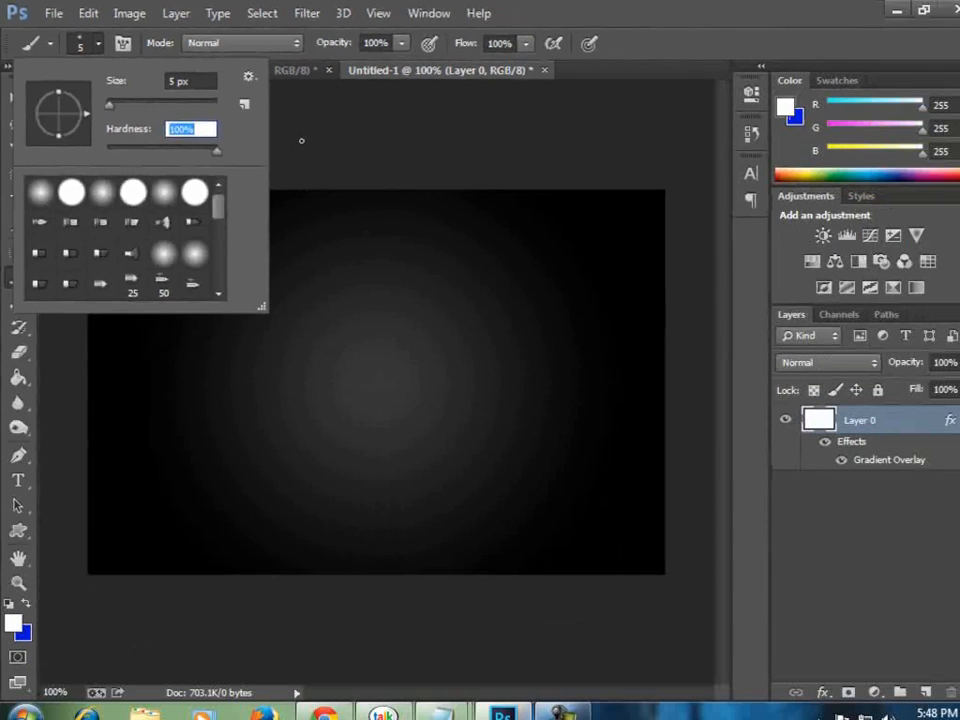
pyautogui.click(519, 243)
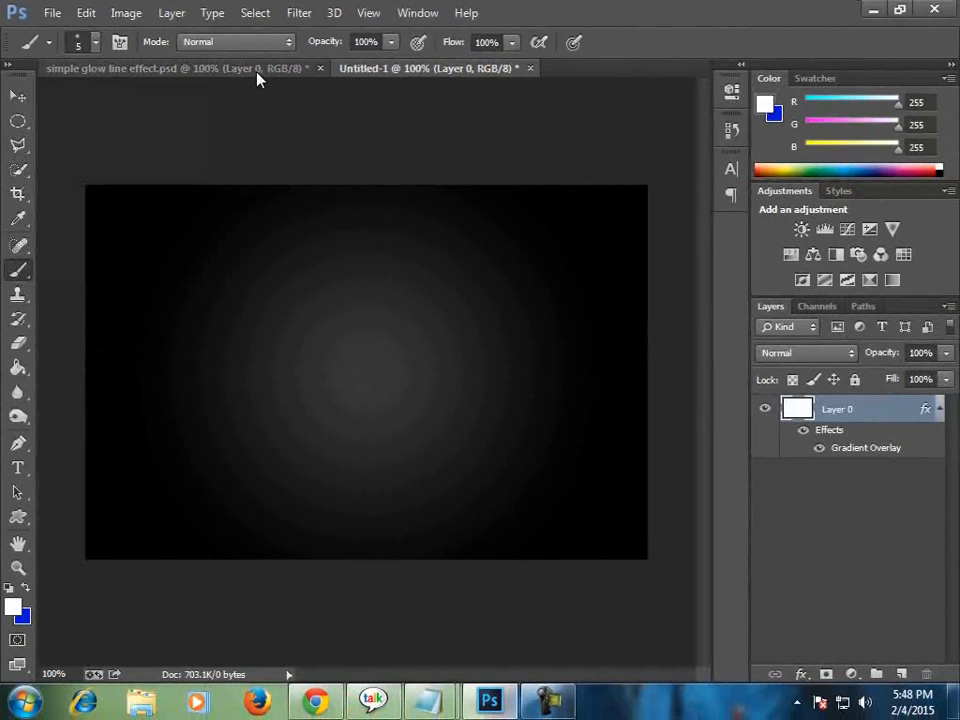
# Compare the blue wave line in simple glow line effect.psd with the empty background of Untitled-1.
pyautogui.click(257, 70)
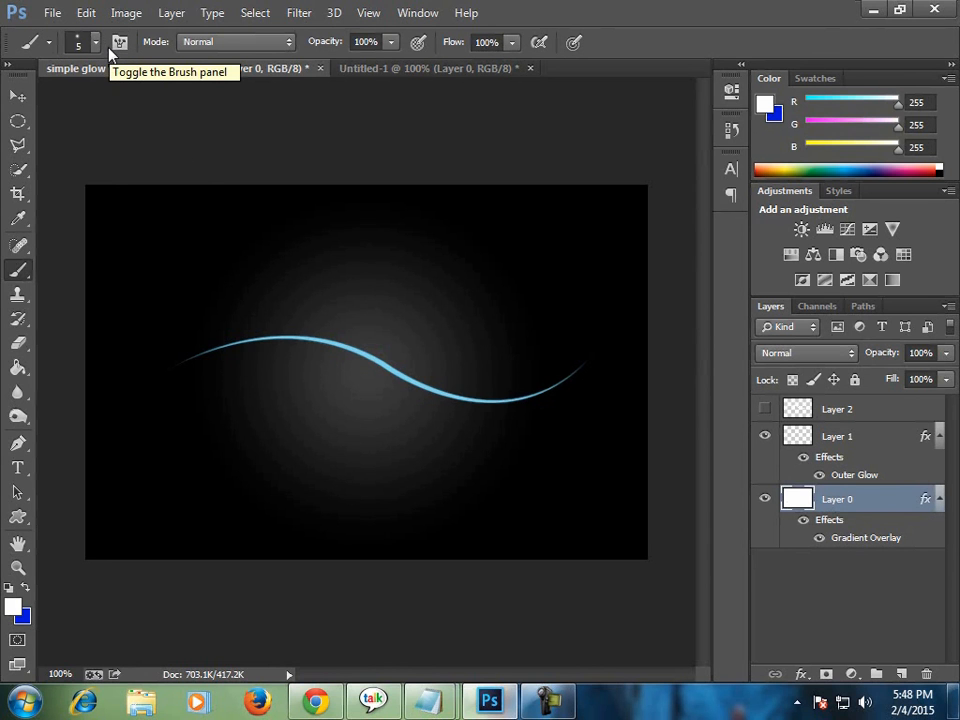
pyautogui.click(386, 82)
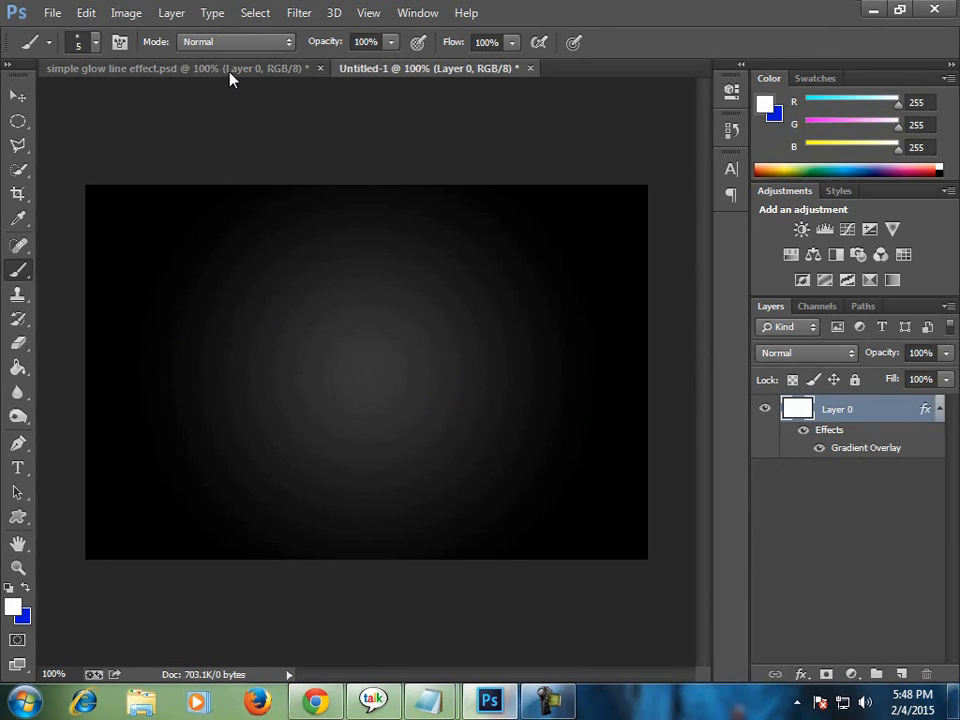
pyautogui.click(259, 72)
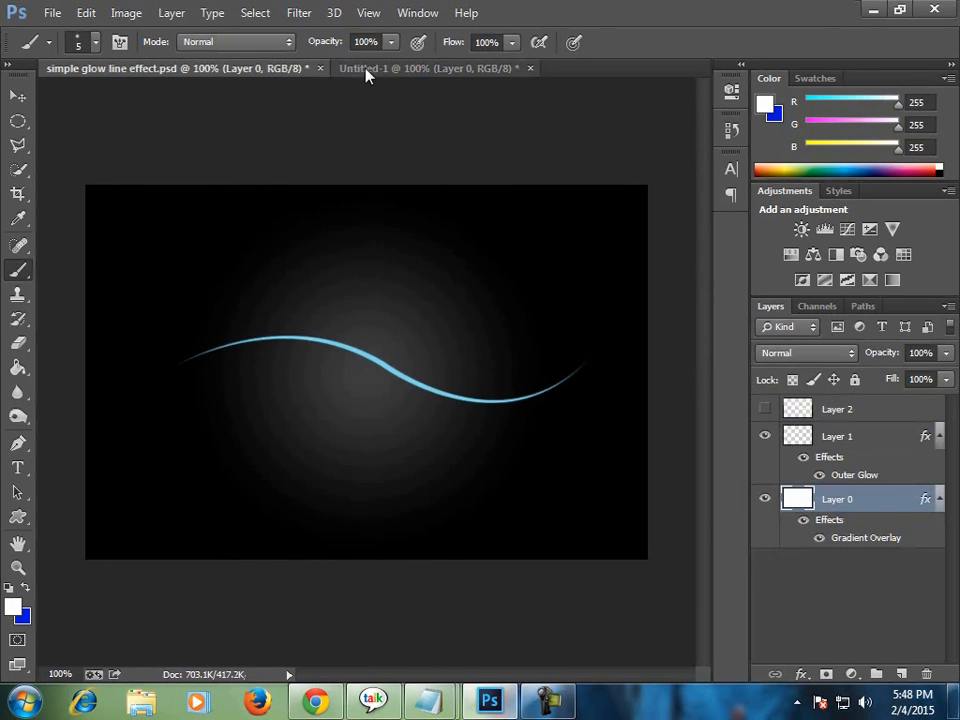
pyautogui.click(367, 72)
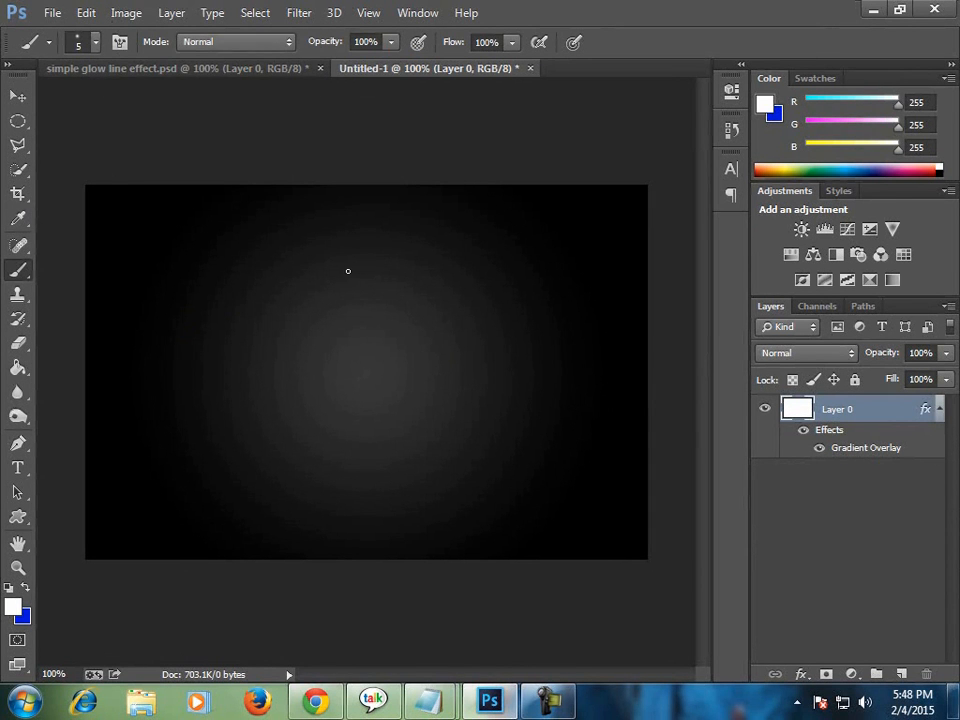
# Add a new layer and draw an S-shaped wave path across the middle of the canvas with the Pen tool.
pyautogui.press('p')
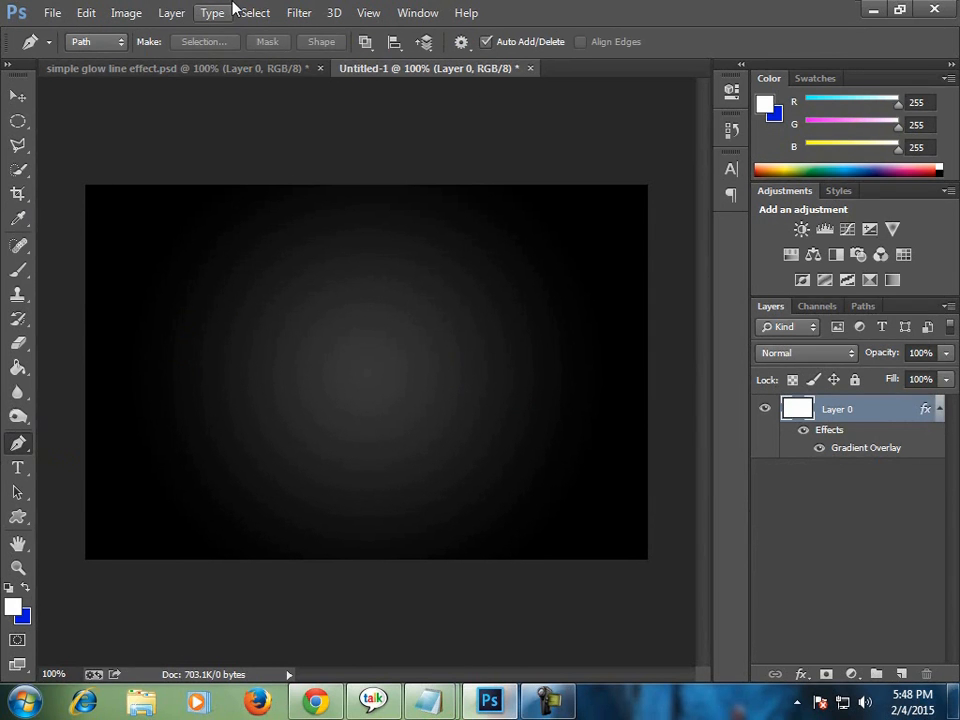
pyautogui.click(903, 675)
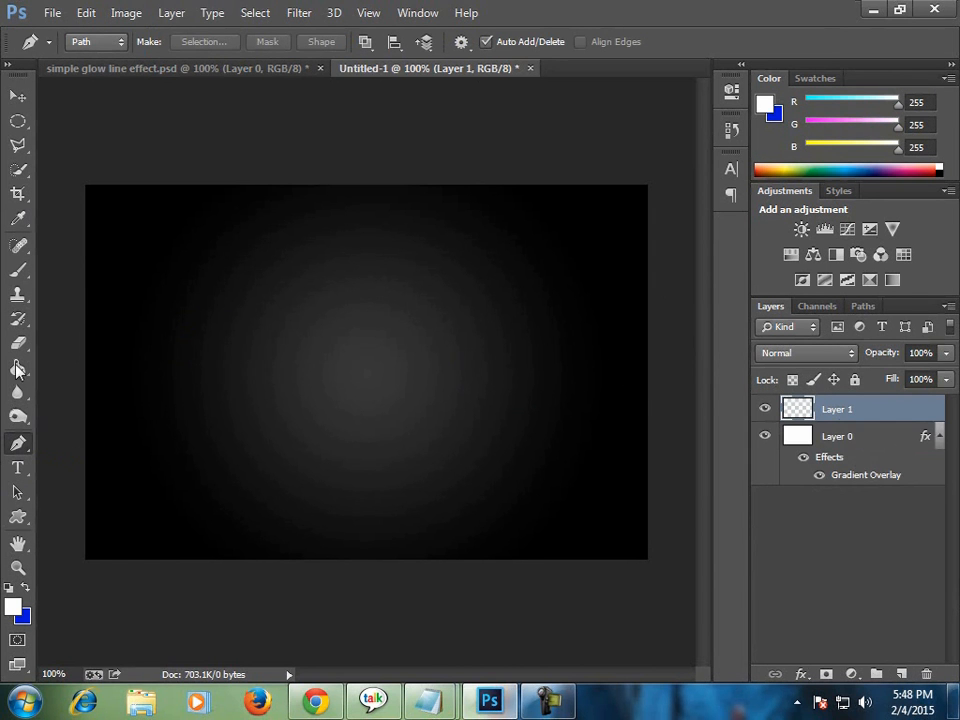
pyautogui.click(161, 377)
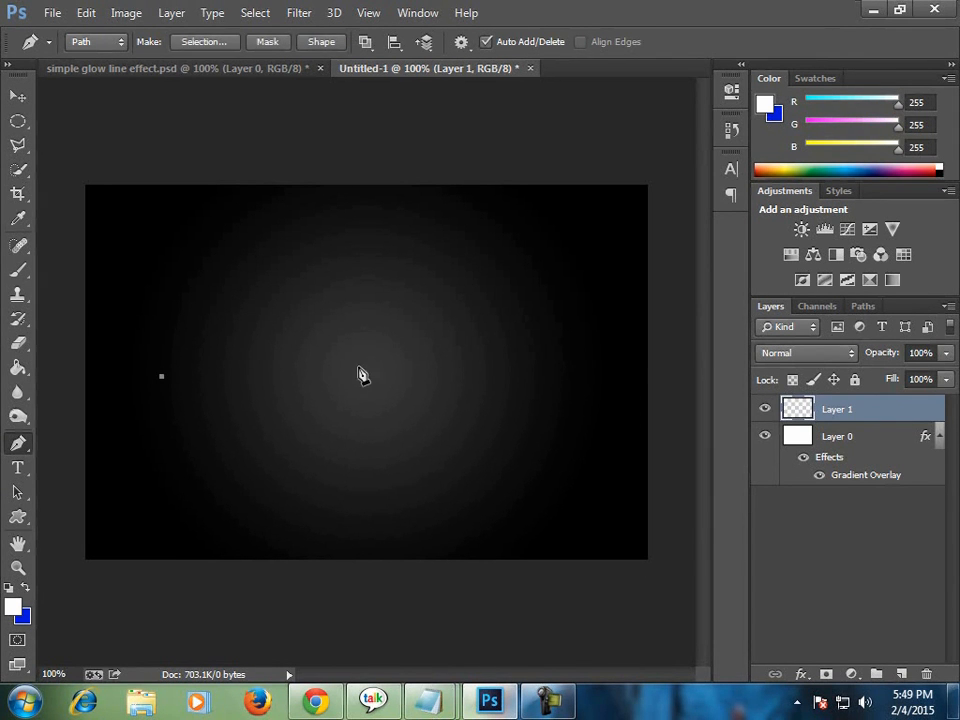
pyautogui.moveTo(371, 371); pyautogui.dragTo(459, 452)
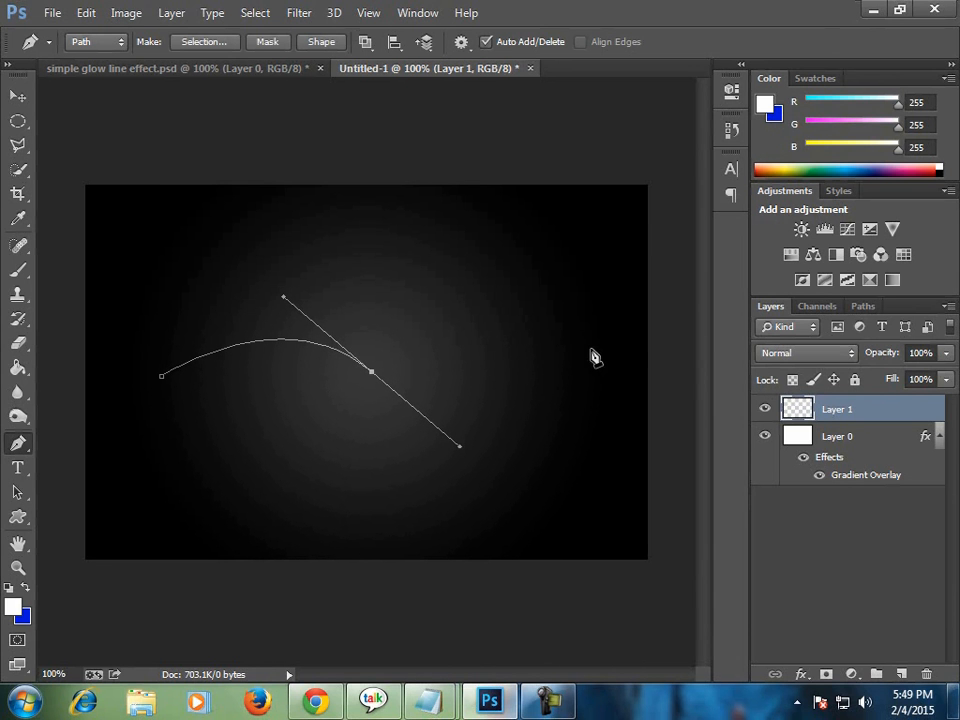
pyautogui.moveTo(590, 349); pyautogui.dragTo(638, 303)
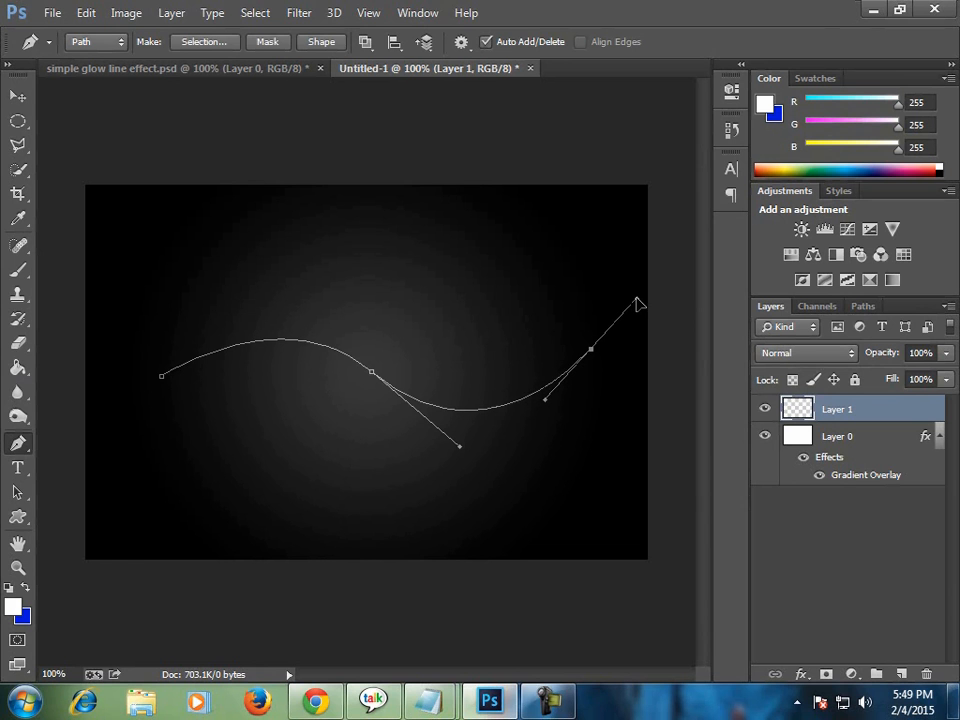
pyautogui.keyDown('alt'); pyautogui.click(590, 350); pyautogui.keyUp('alt')
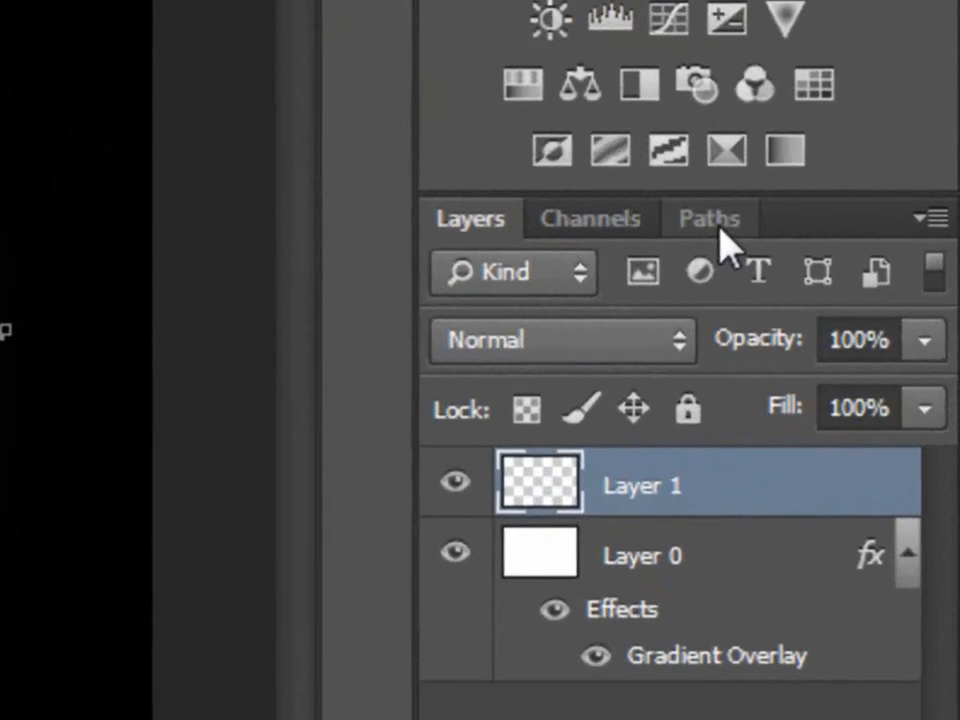
# Bring up the list of paths for Untitled-1 in place of the layers.
pyautogui.click(860, 309)
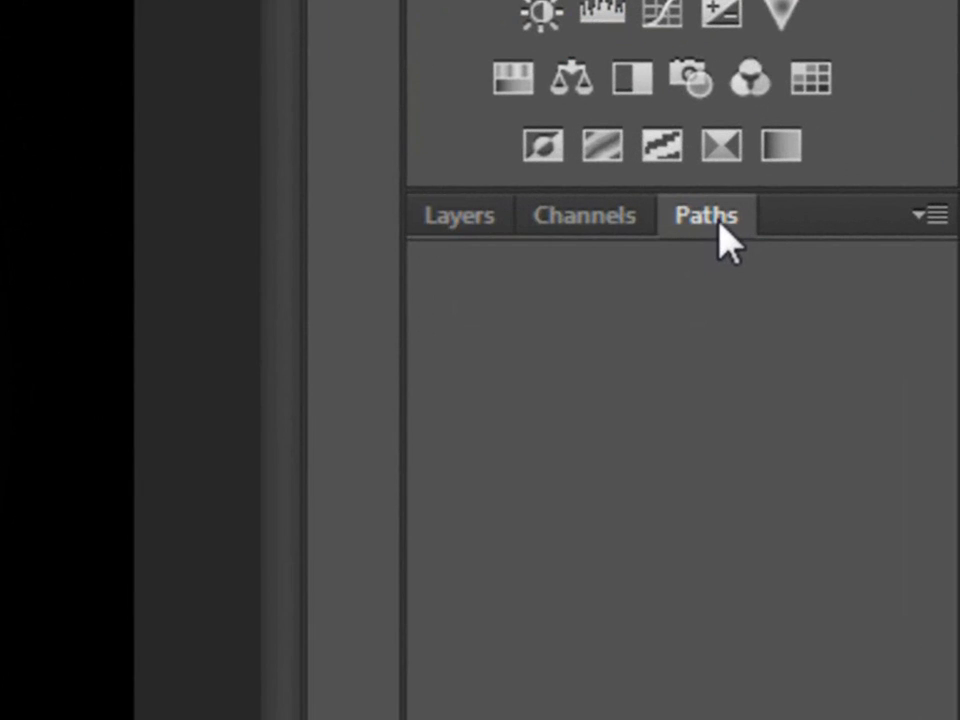
pyautogui.click(452, 222)
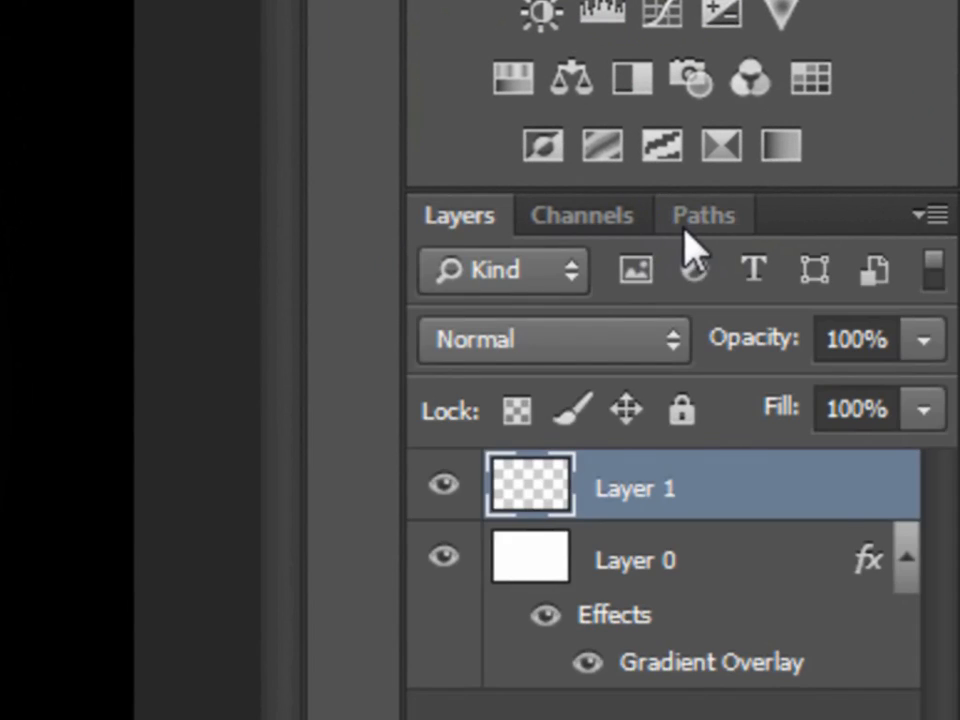
pyautogui.click(700, 222)
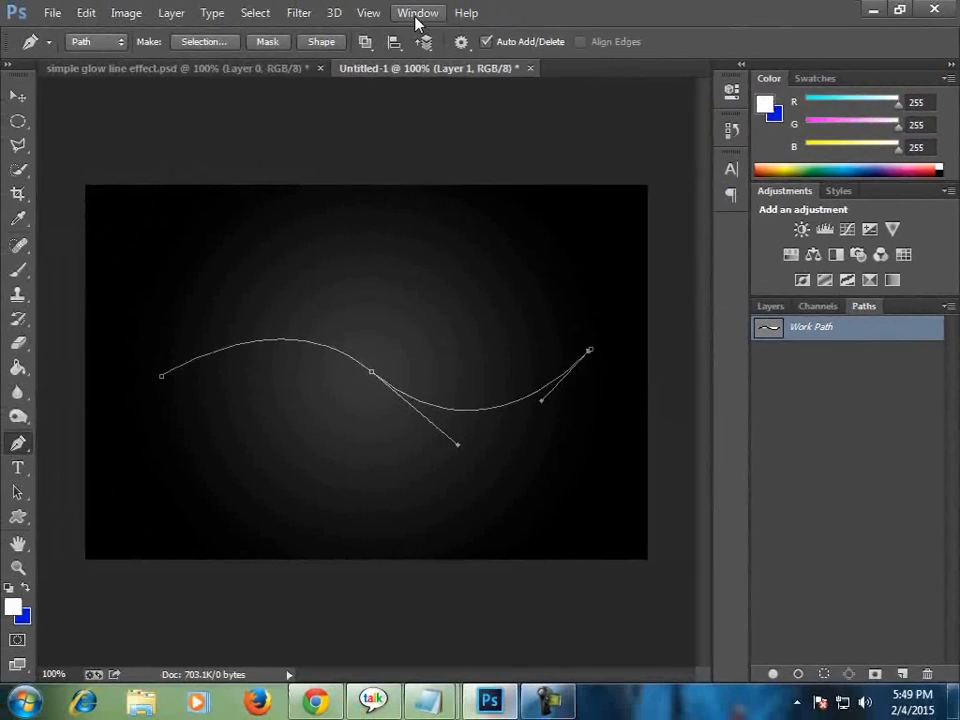
pyautogui.click(416, 12)
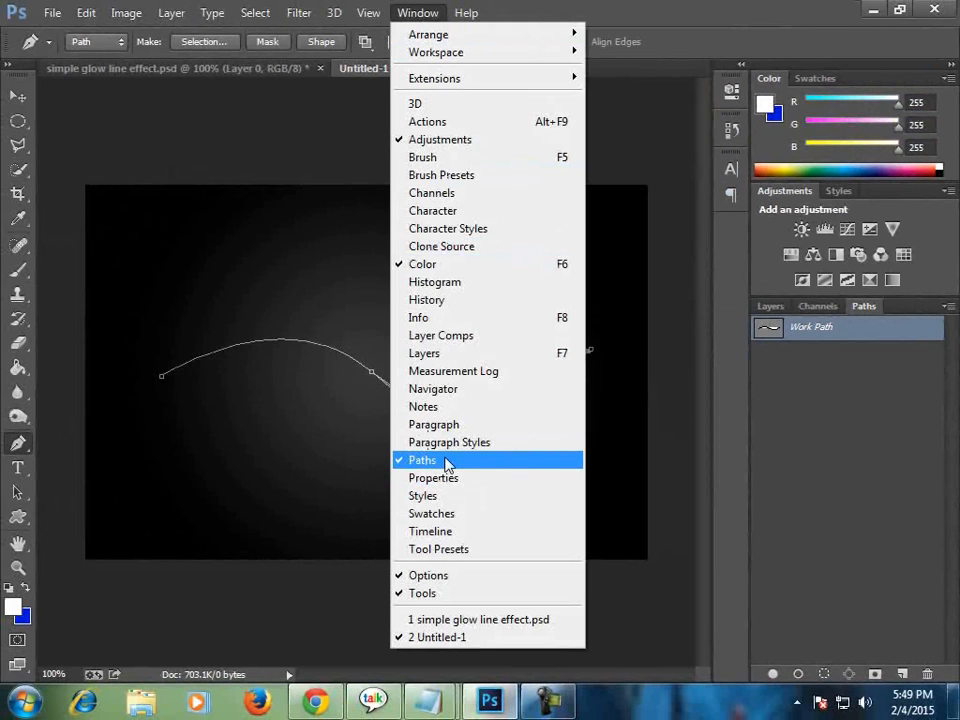
pyautogui.click(527, 8)
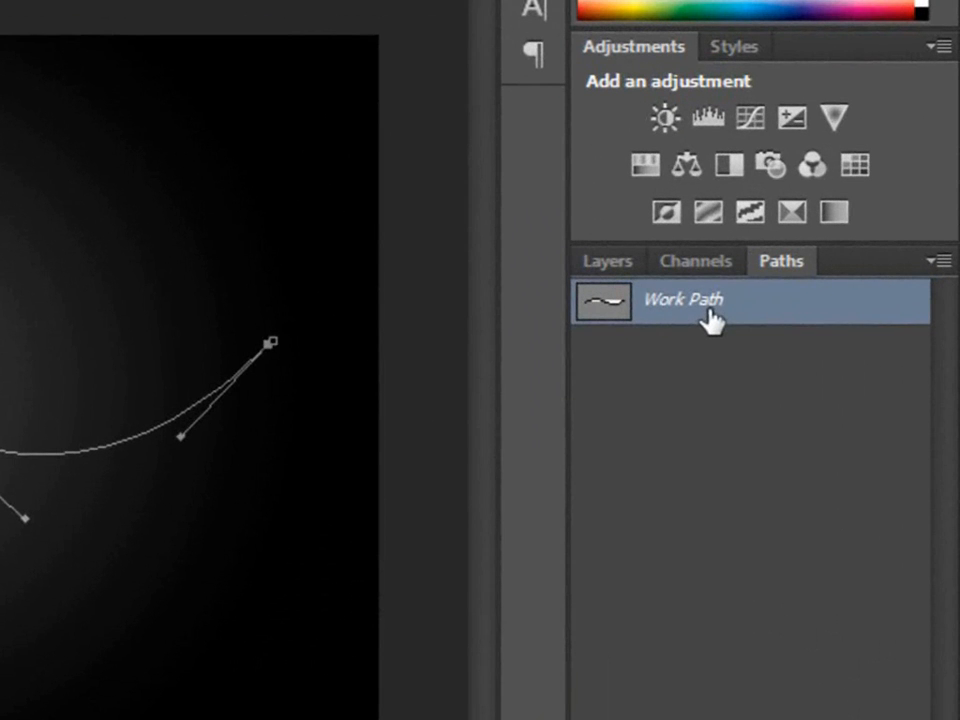
# Stroke the work path using the Brush with Simulate Pressure enabled.
pyautogui.rightClick(715, 322)
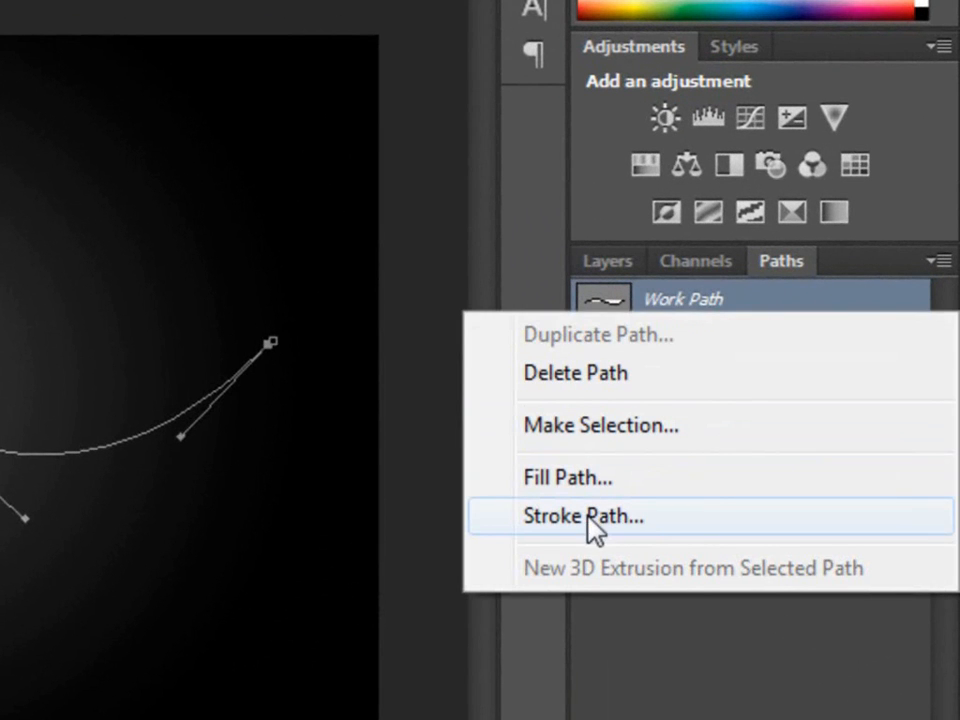
pyautogui.click(638, 528)
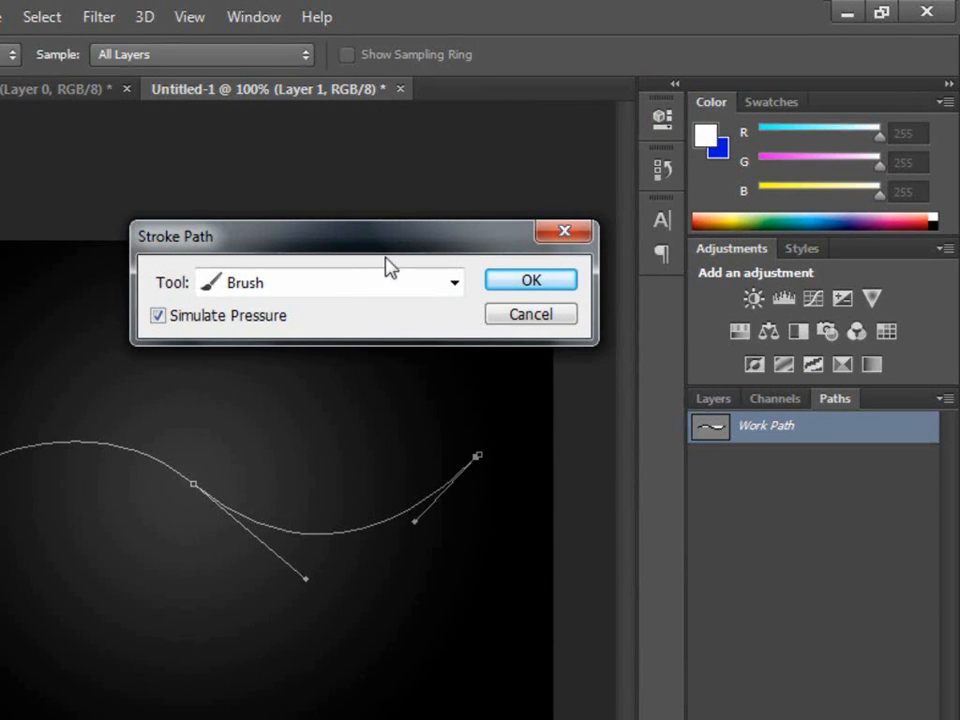
pyautogui.click(328, 284)
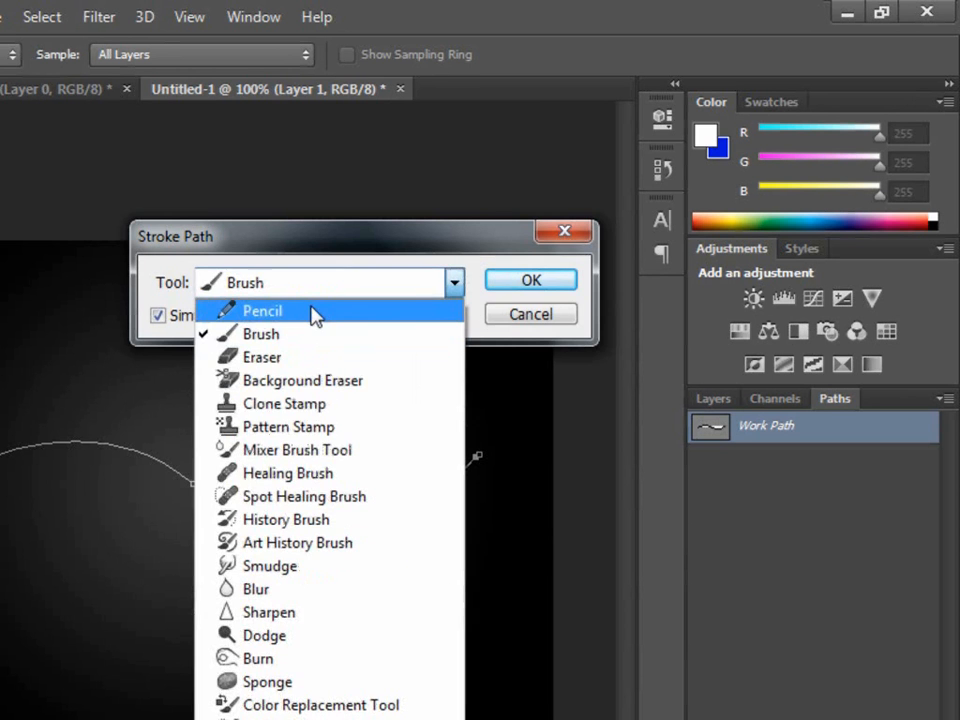
pyautogui.click(312, 313)
pyautogui.click(303, 291)
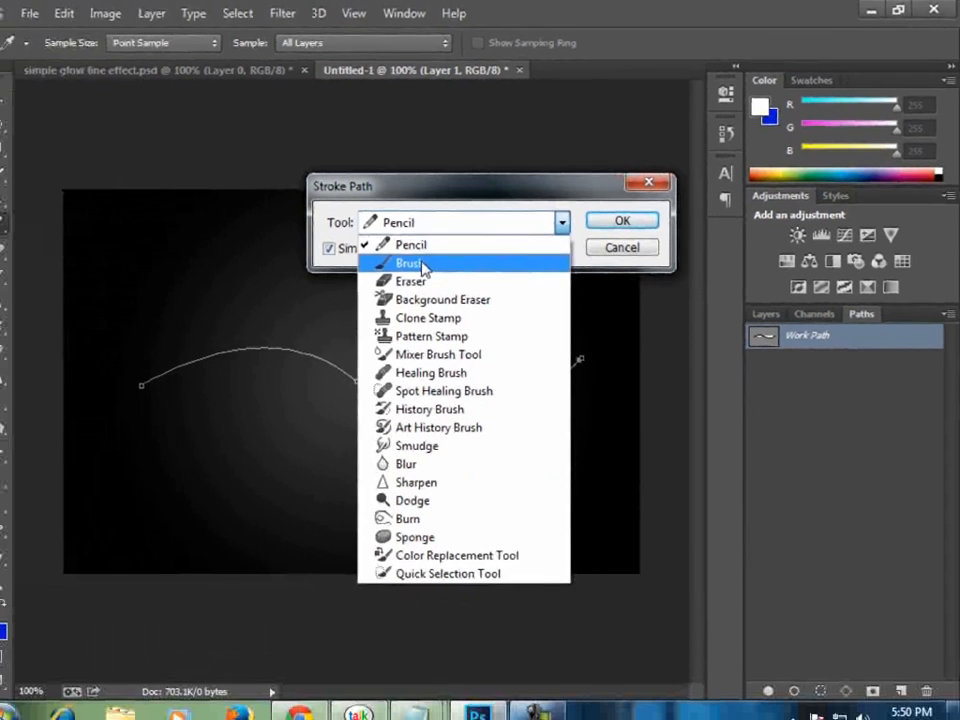
pyautogui.click(290, 334)
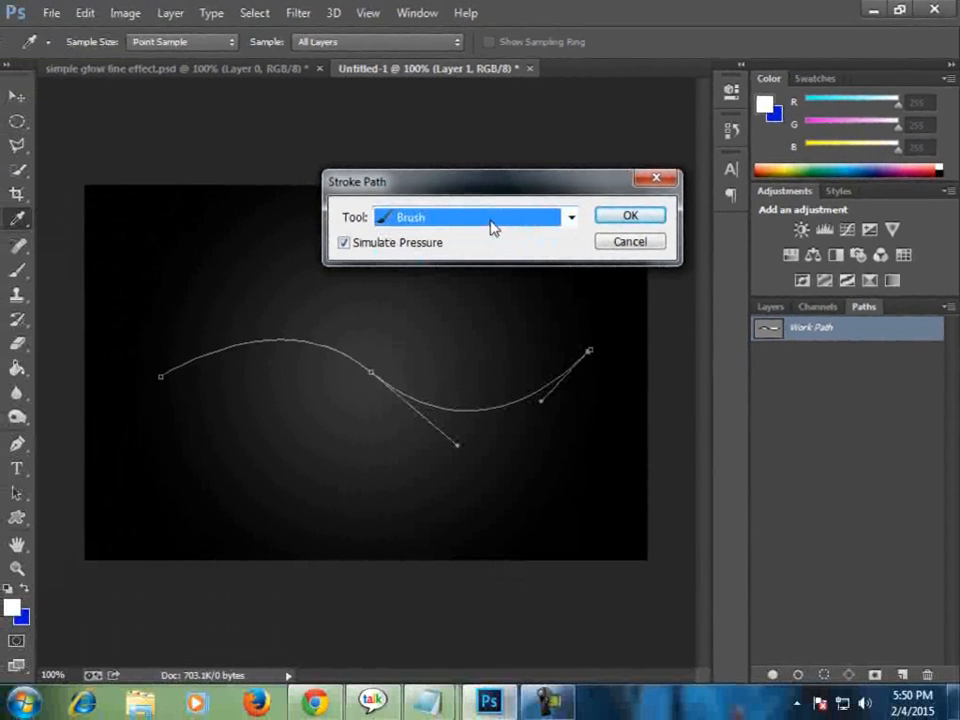
pyautogui.click(345, 244)
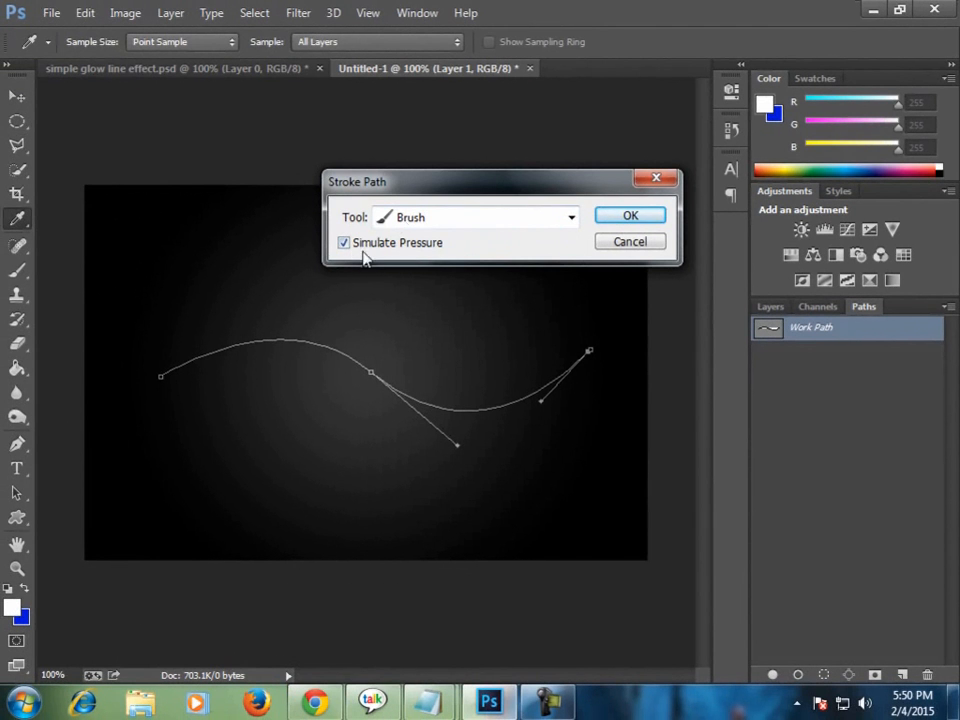
pyautogui.click(641, 219)
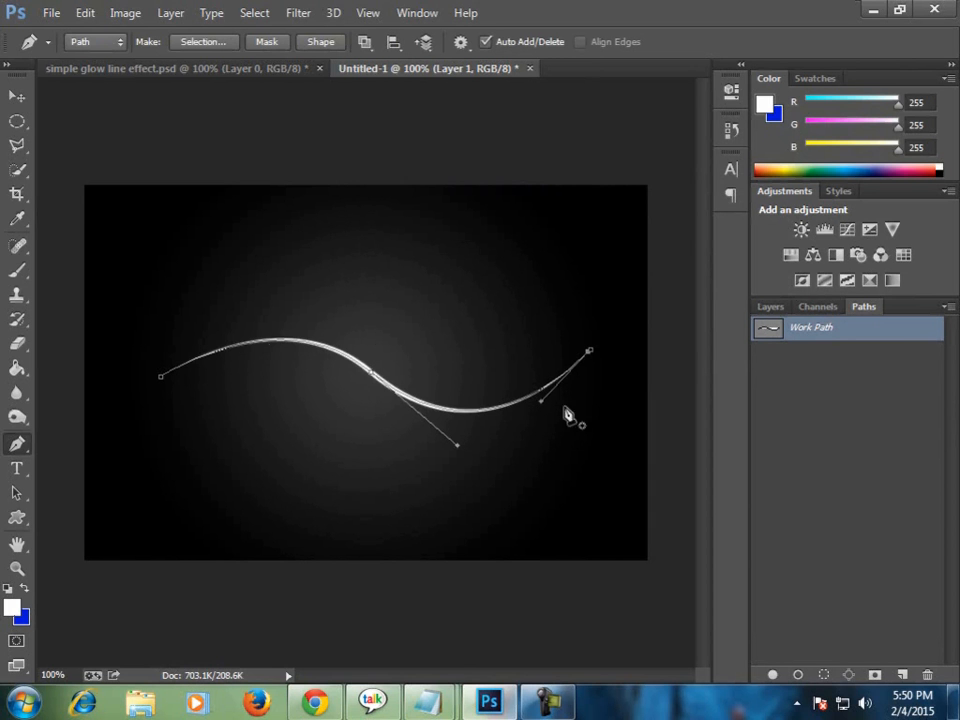
# Delete the work path and check the stroked line by hiding and reshowing Layer 1.
pyautogui.rightClick(805, 338)
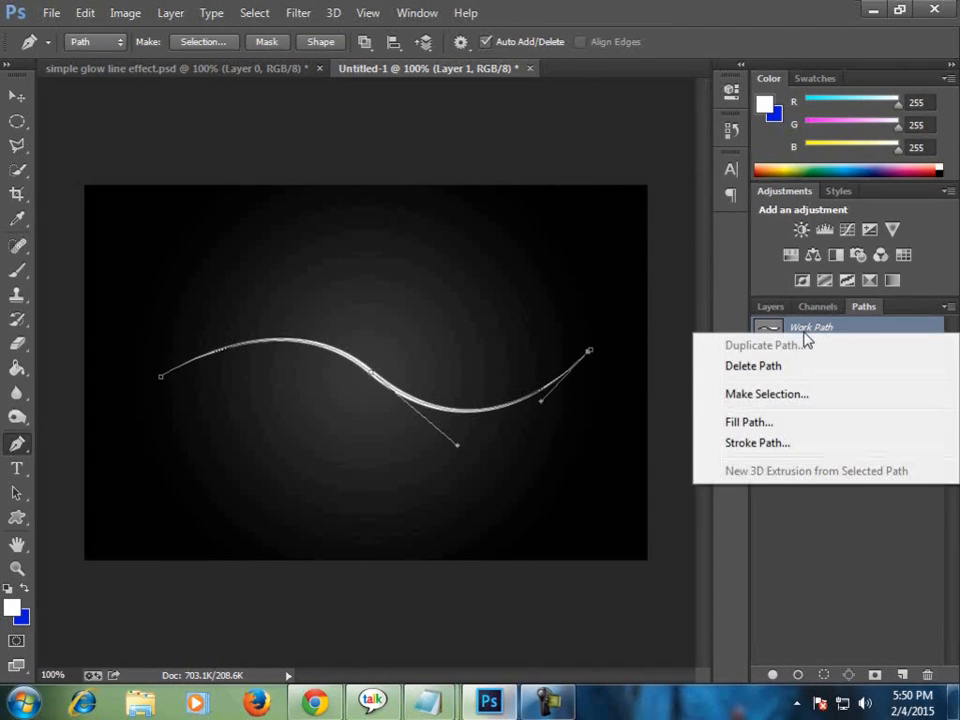
pyautogui.click(752, 367)
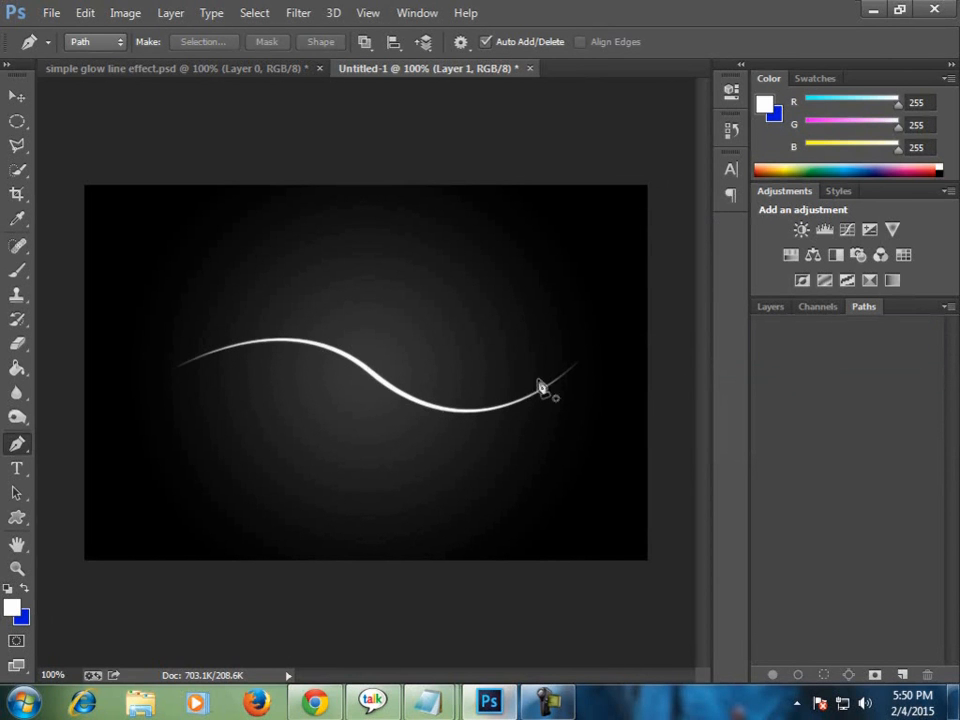
pyautogui.click(782, 308)
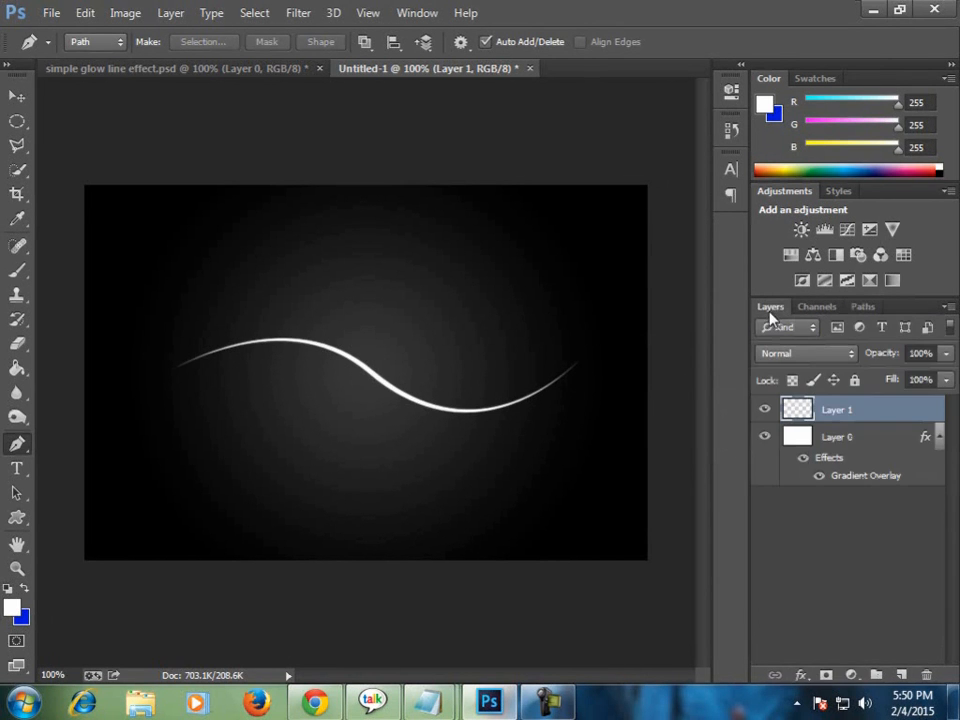
pyautogui.click(766, 411)
pyautogui.click(766, 411)
# Add an Outer Glow effect to Layer 1 and set its blend mode to Normal.
pyautogui.click(17, 96)
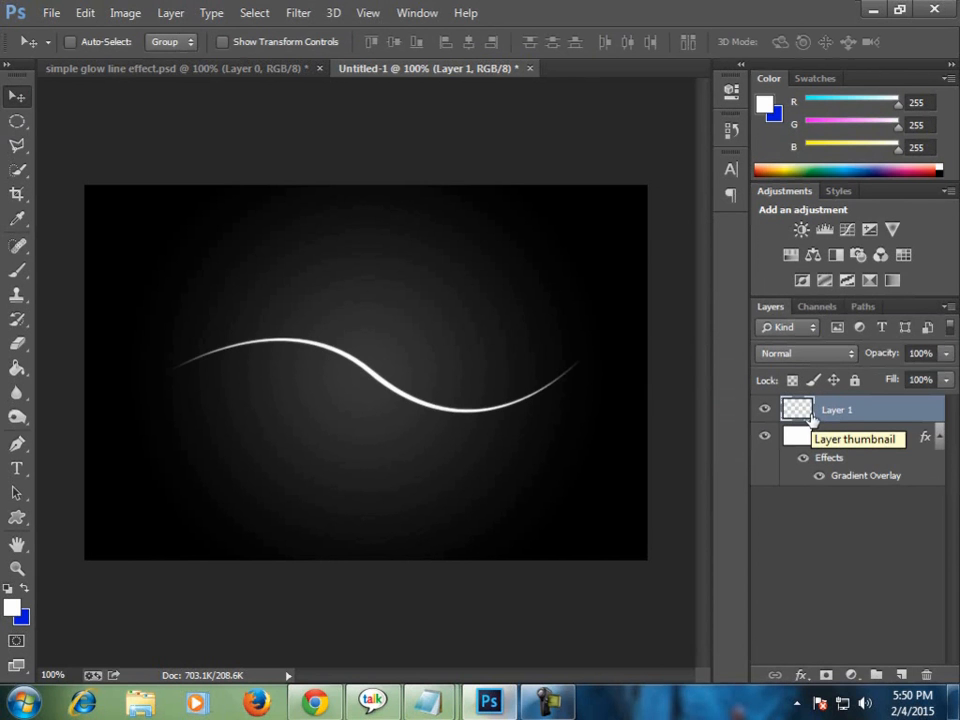
pyautogui.click(801, 675)
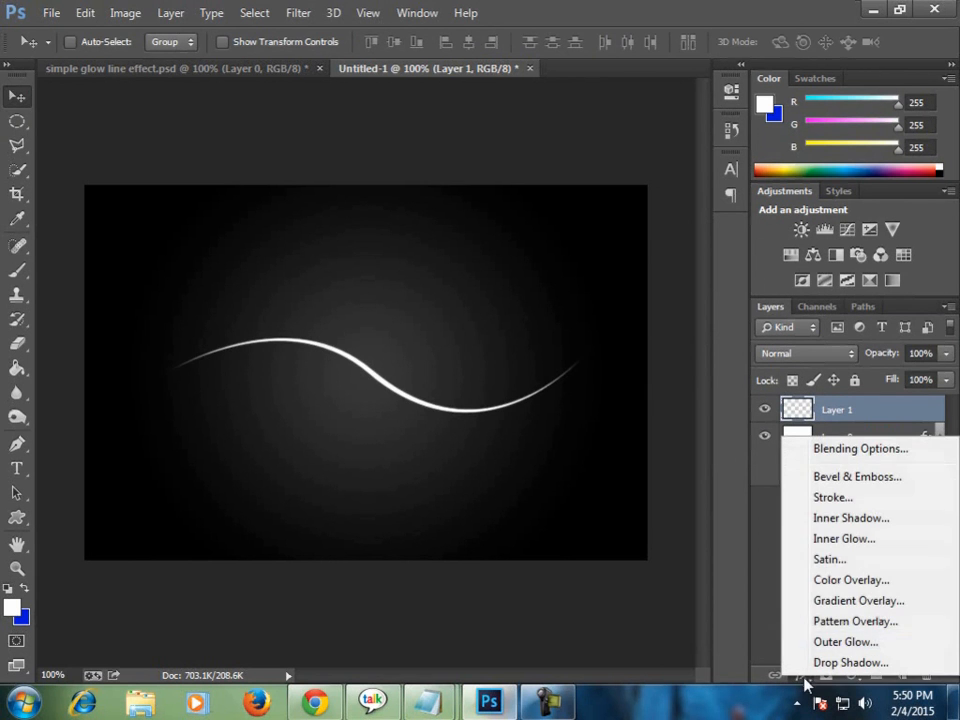
pyautogui.click(845, 643)
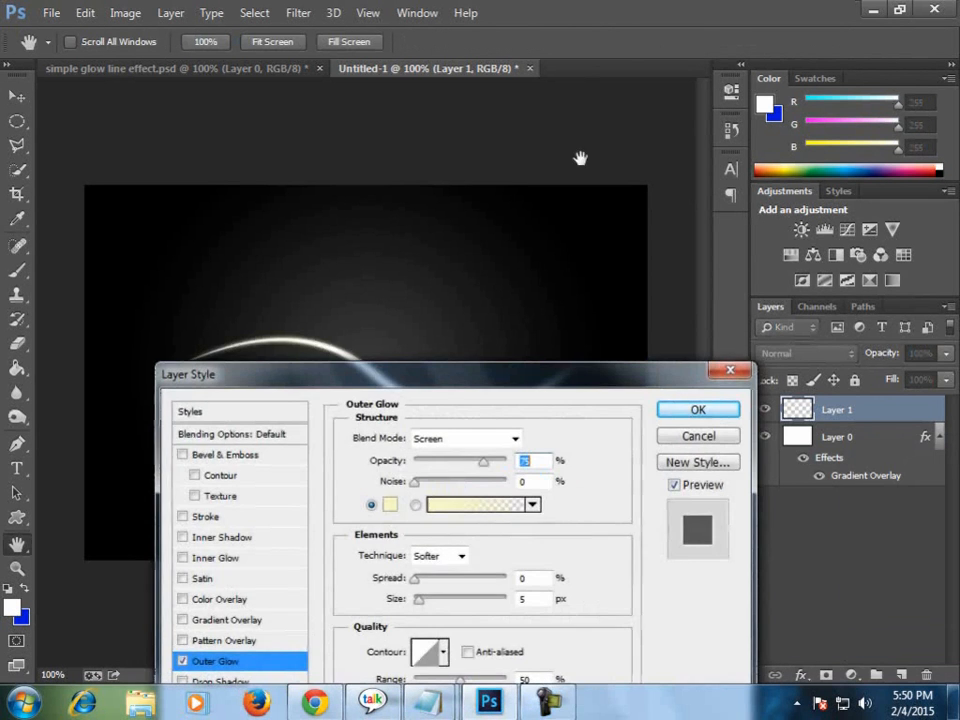
pyautogui.moveTo(454, 379); pyautogui.dragTo(851, 266)
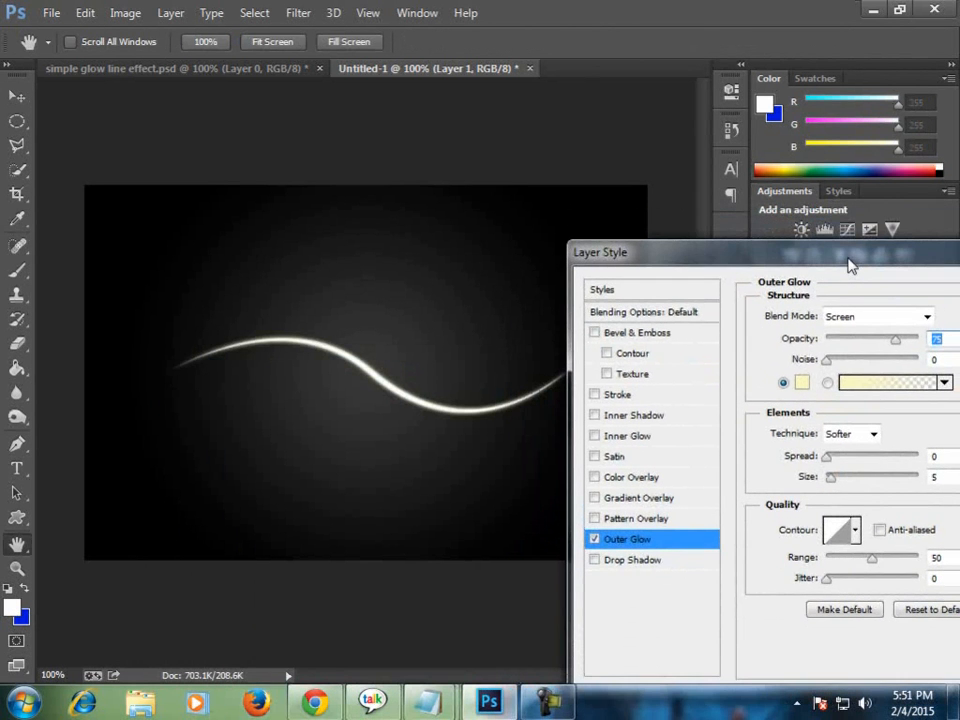
pyautogui.click(841, 327)
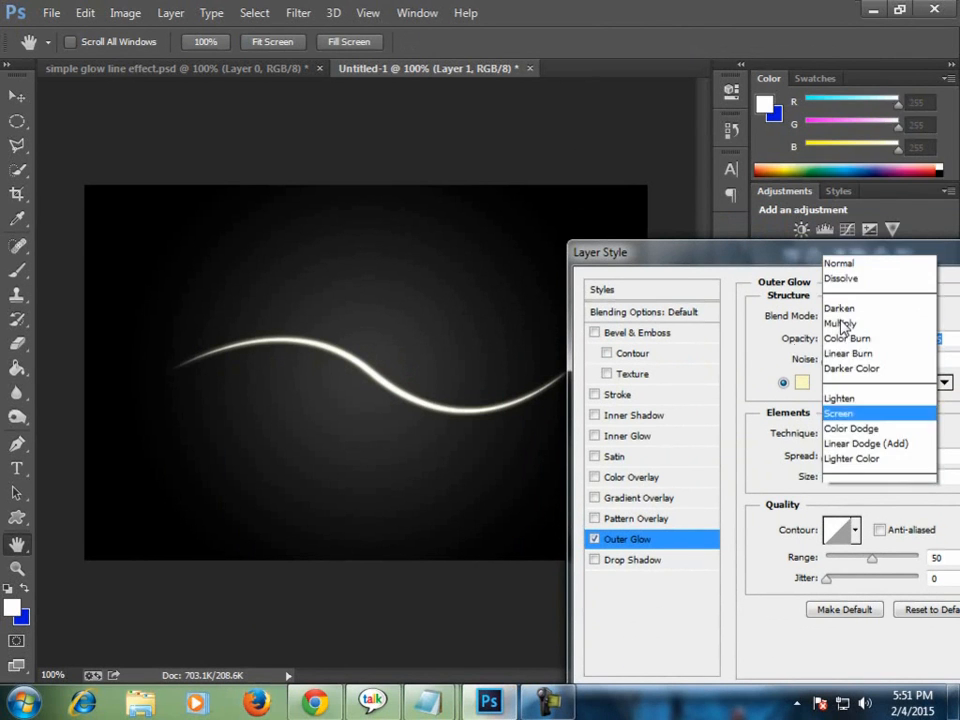
pyautogui.click(845, 9)
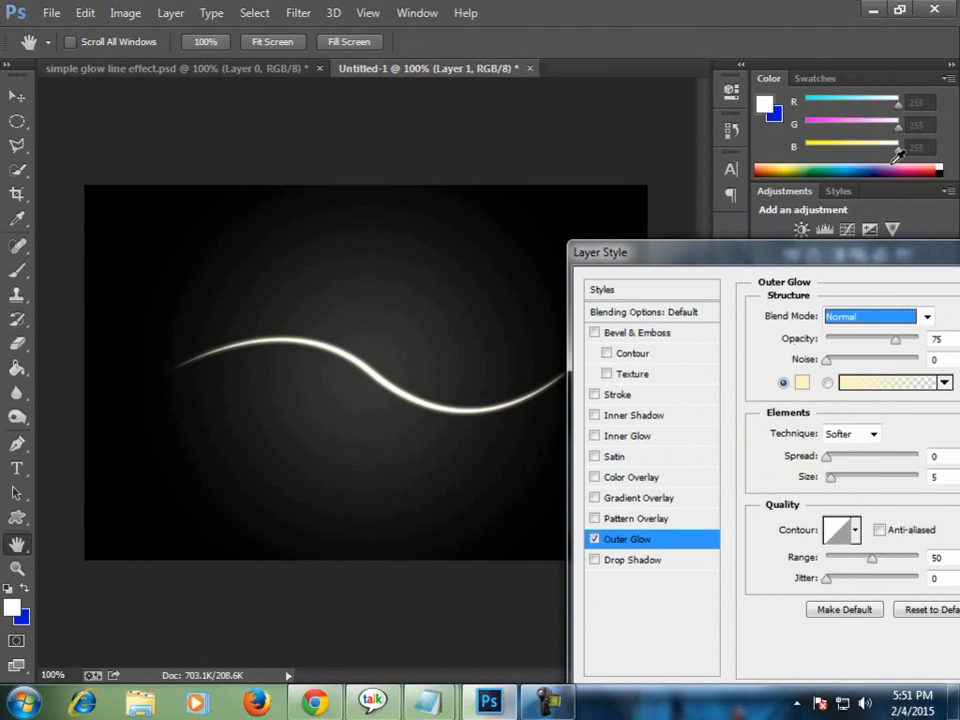
# Set the outer glow color to bright blue with hue 195°, saturation 100% and brightness 100%.
pyautogui.click(805, 385)
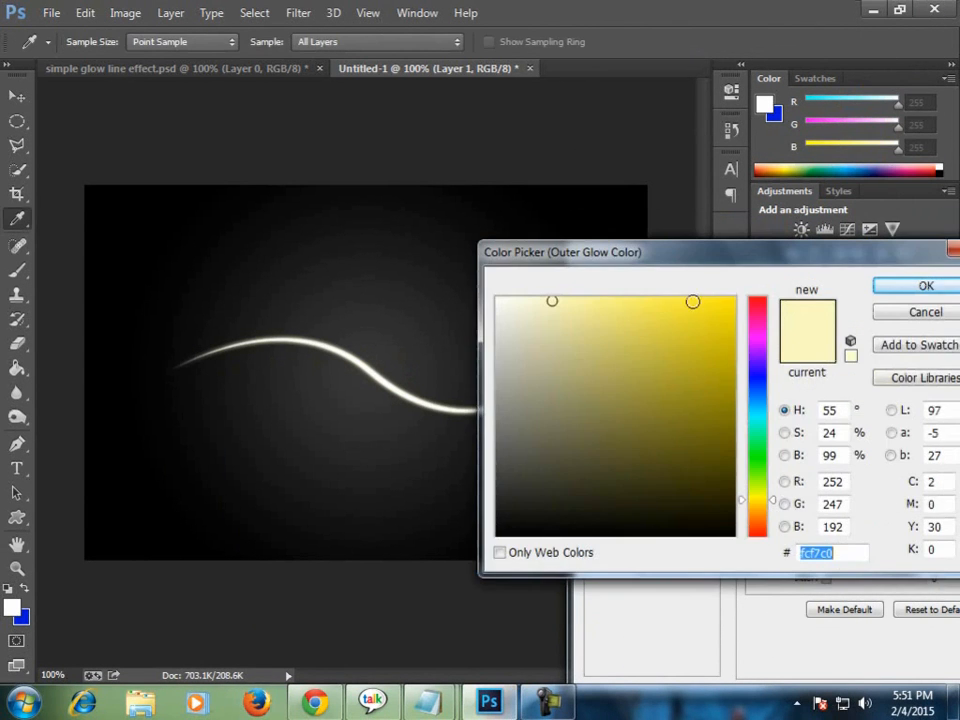
pyautogui.moveTo(708, 262); pyautogui.dragTo(711, 444)
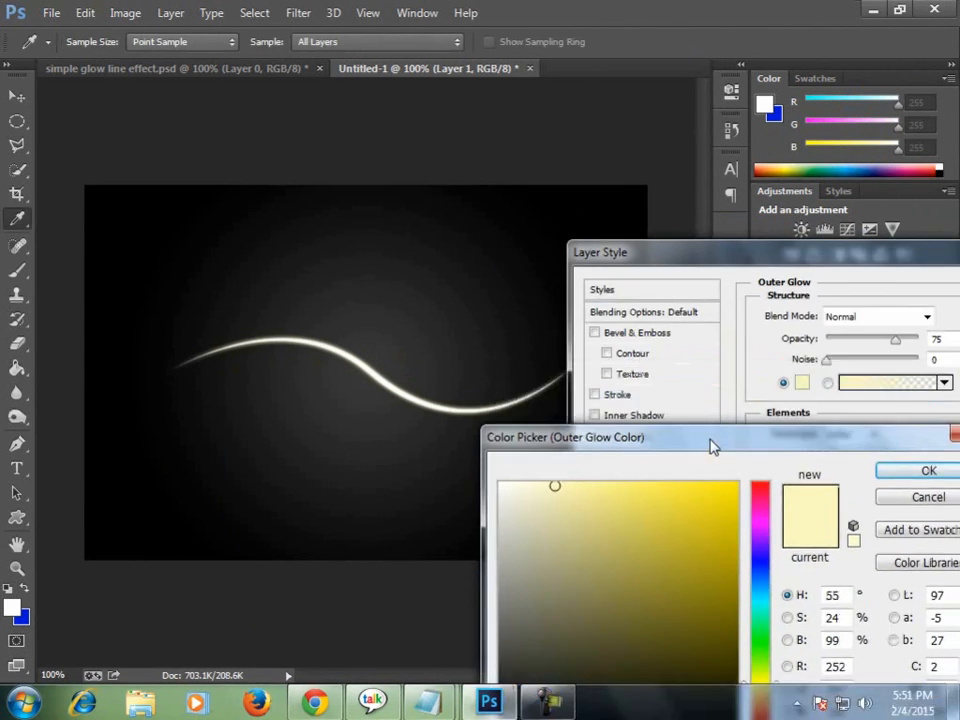
pyautogui.click(761, 594)
pyautogui.moveTo(735, 492); pyautogui.dragTo(738, 476)
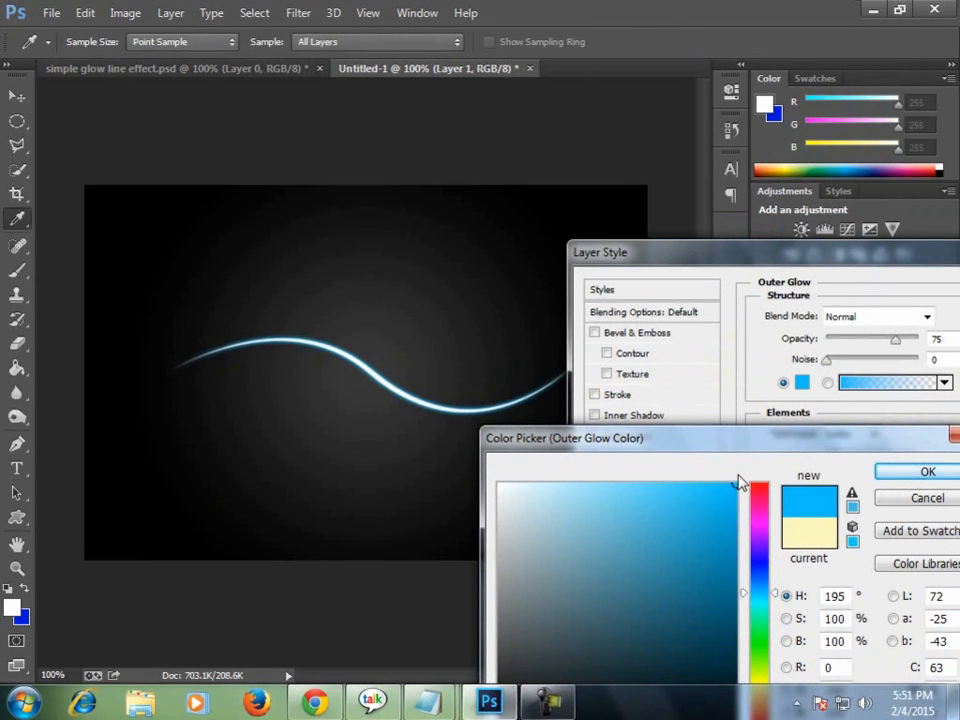
pyautogui.click(922, 472)
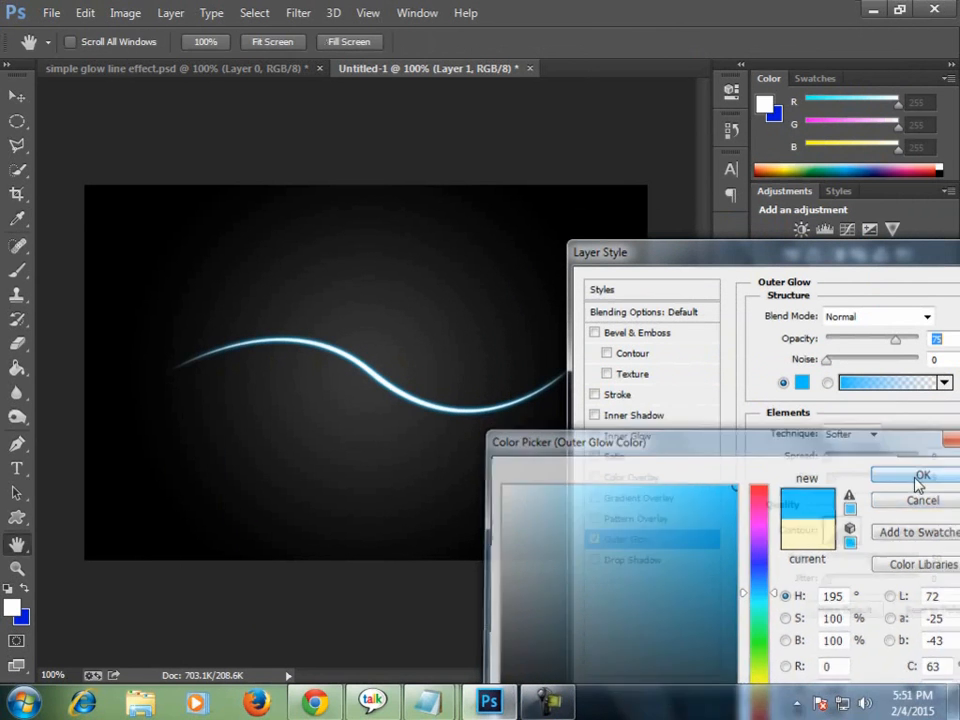
# Set the outer glow's spread to 7% and size to 9 px, keeping the wave line in view to check it.
pyautogui.moveTo(833, 462); pyautogui.dragTo(838, 458)
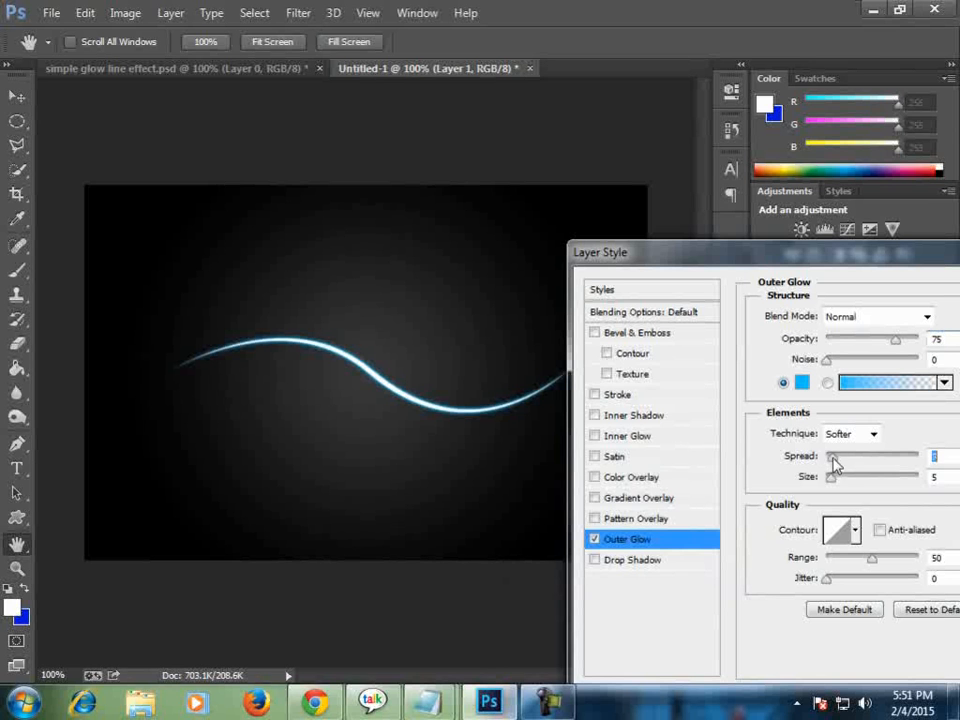
pyautogui.click(836, 480)
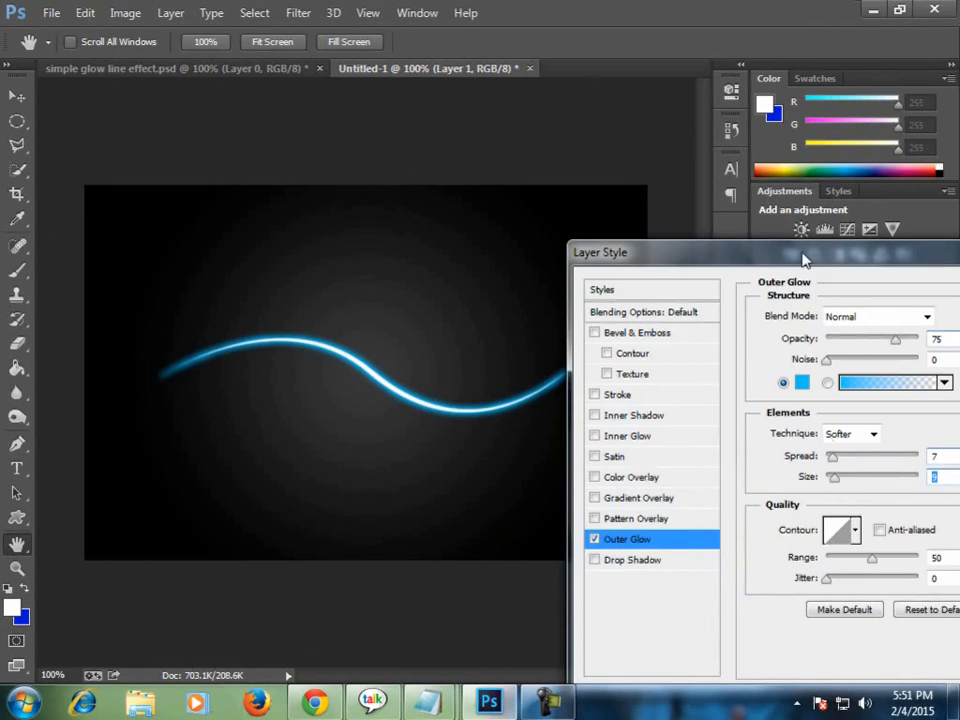
pyautogui.moveTo(804, 257); pyautogui.dragTo(587, 394)
pyautogui.moveTo(514, 436); pyautogui.dragTo(612, 309)
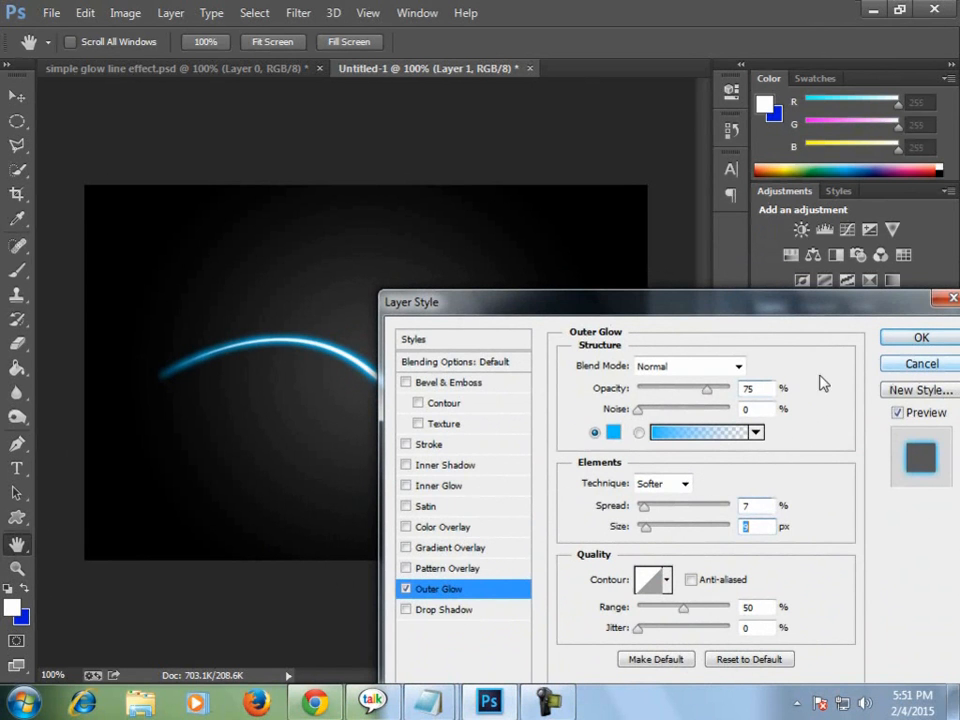
pyautogui.moveTo(591, 306); pyautogui.dragTo(781, 290)
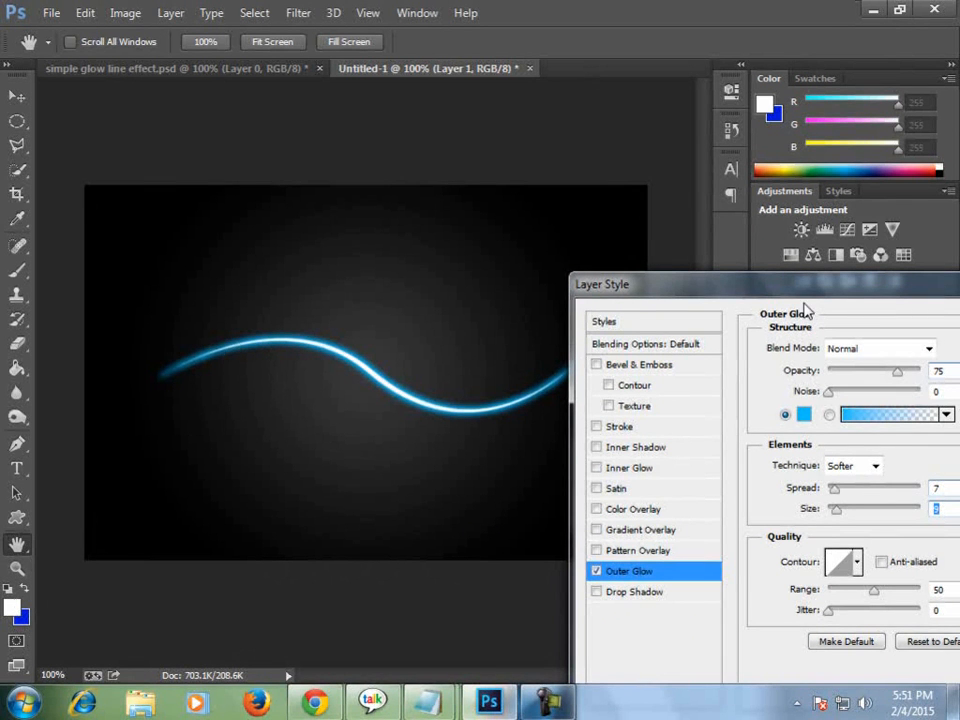
pyautogui.moveTo(805, 289); pyautogui.dragTo(627, 325)
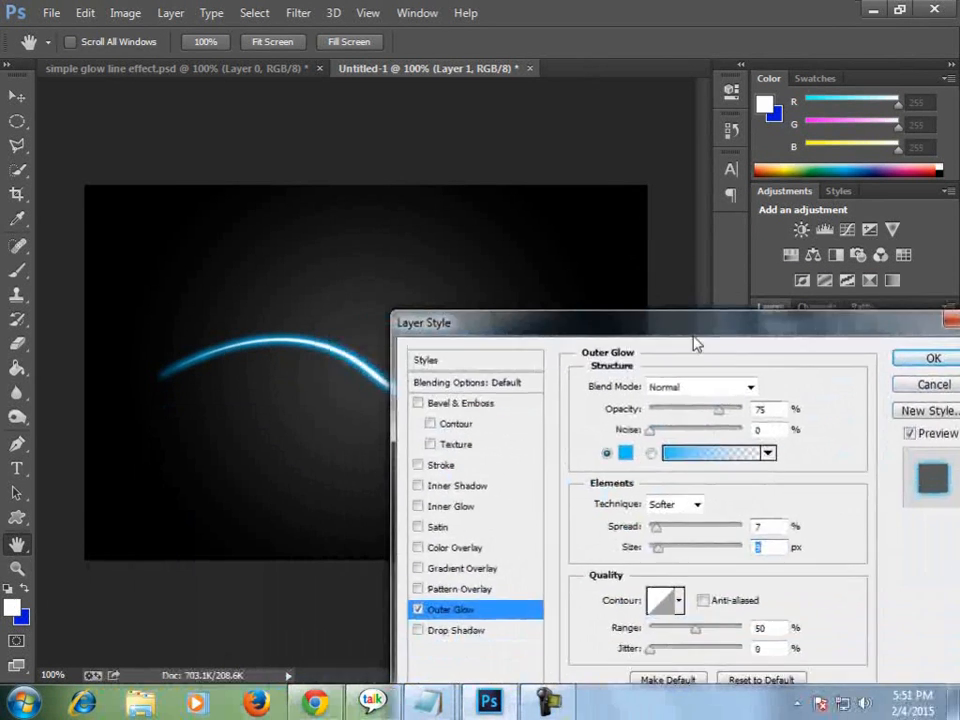
# Change the outer glow color to pure white.
pyautogui.click(626, 453)
pyautogui.click(501, 486)
pyautogui.click(499, 485)
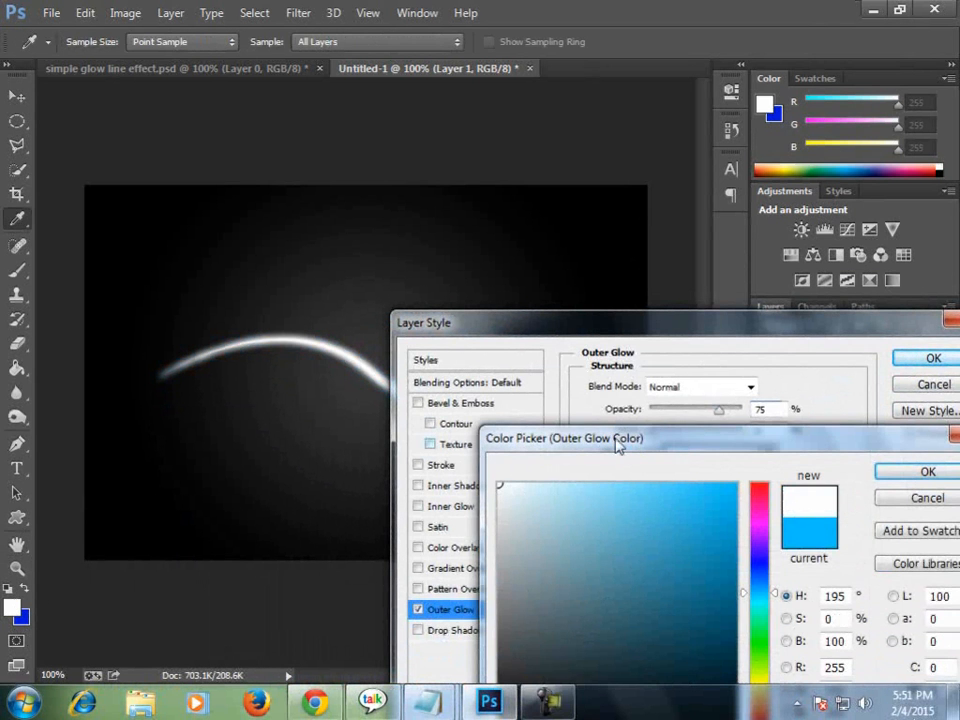
pyautogui.click(945, 469)
# Apply the outer glow with its spread reduced to 1% and compare the line with simple glow line effect.psd.
pyautogui.moveTo(621, 321); pyautogui.dragTo(505, 265)
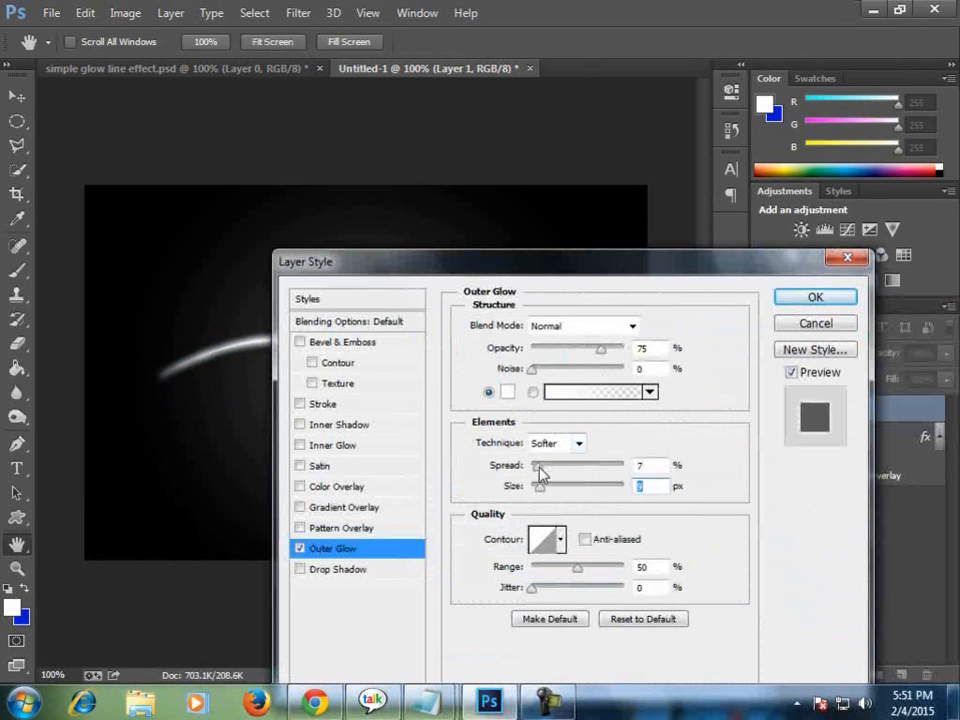
pyautogui.moveTo(538, 466); pyautogui.dragTo(532, 466)
pyautogui.moveTo(483, 263); pyautogui.dragTo(833, 258)
pyautogui.moveTo(704, 258); pyautogui.dragTo(476, 267)
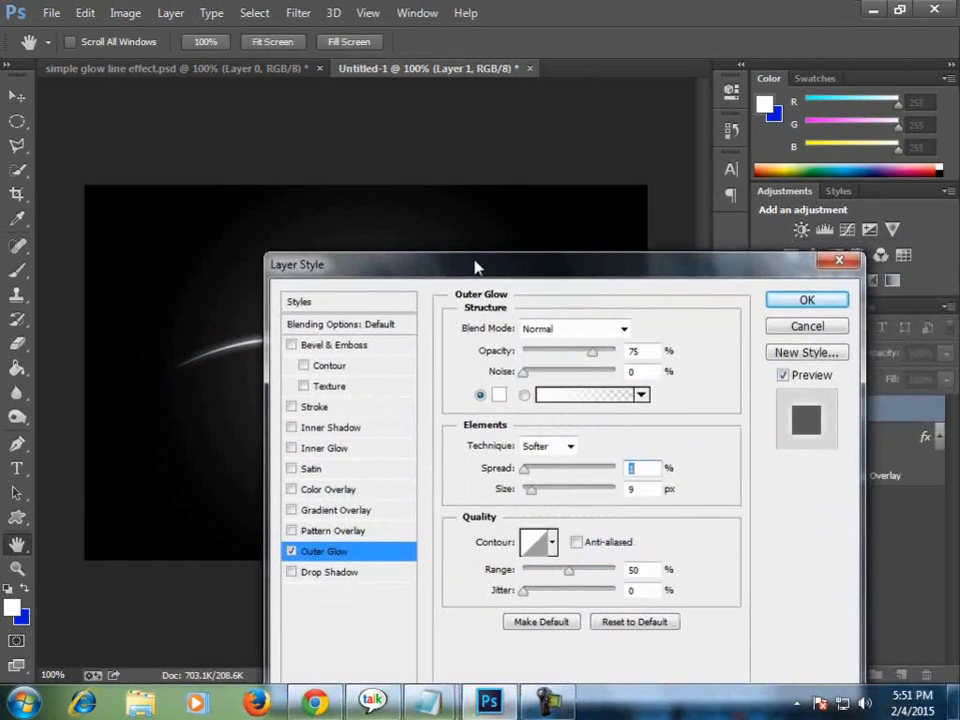
pyautogui.click(779, 300)
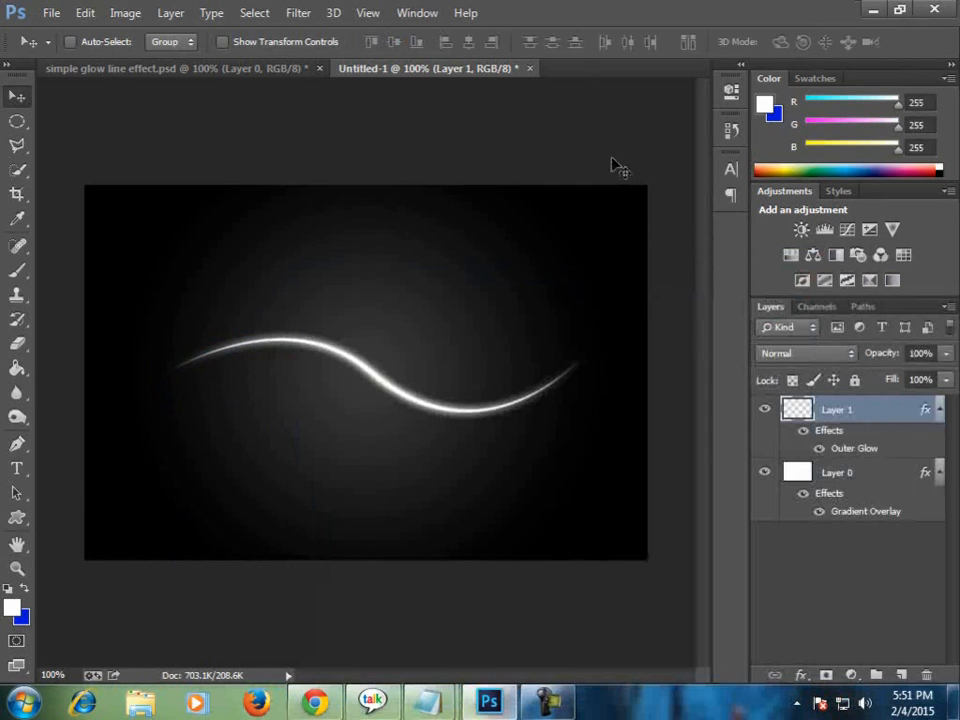
pyautogui.click(300, 68)
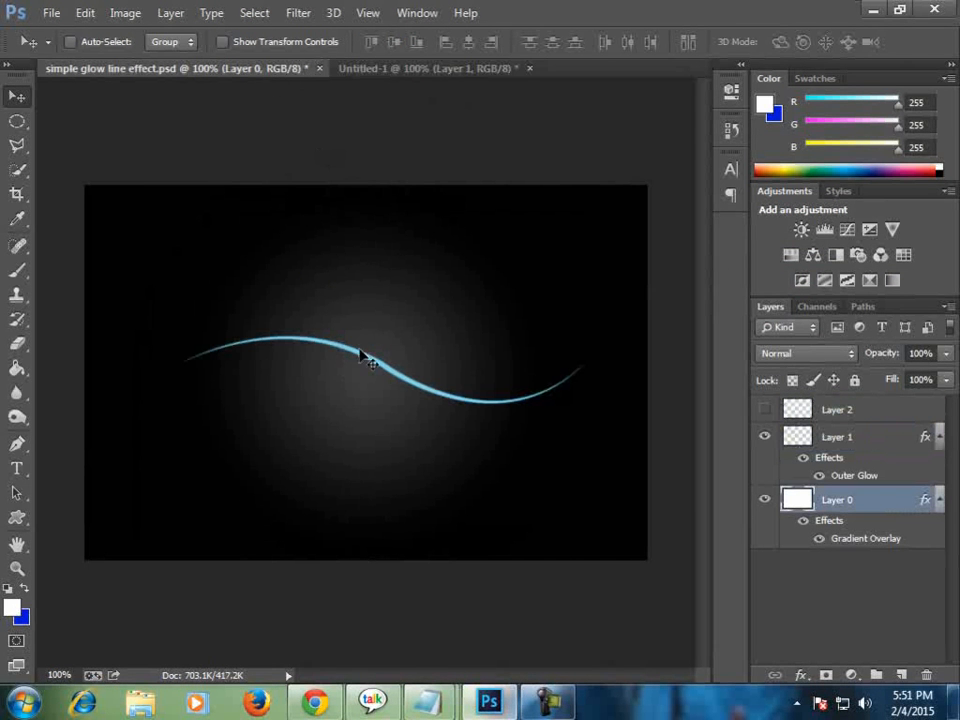
pyautogui.click(392, 68)
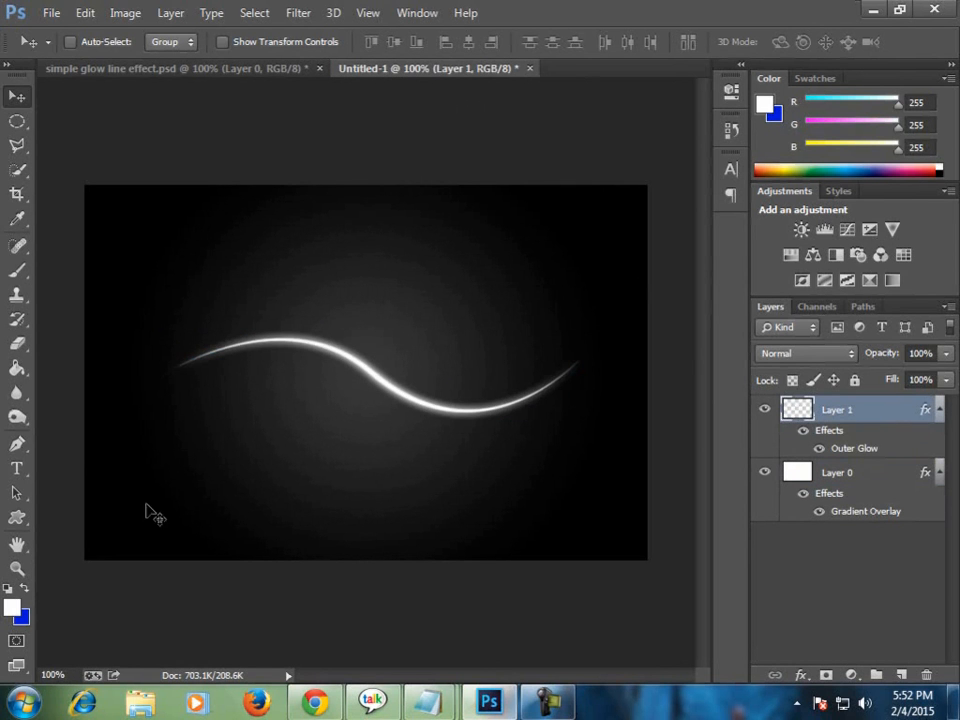